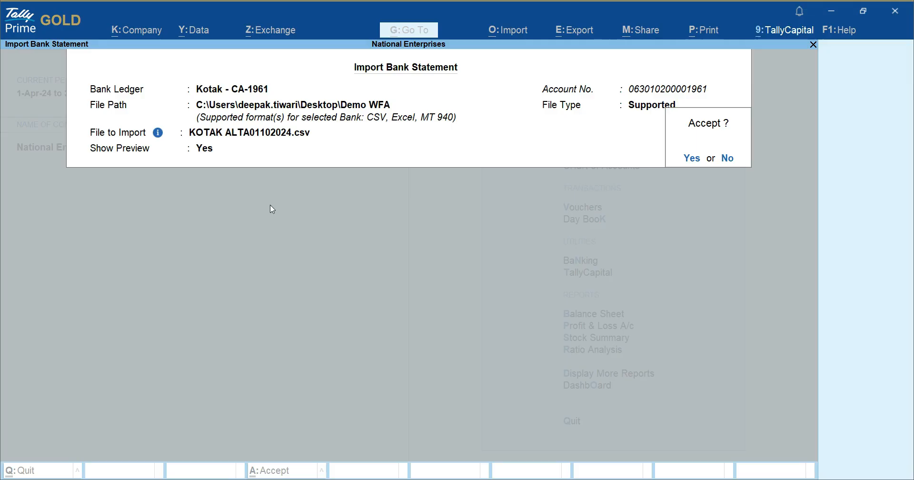
Import KOTAK ALTA01102024.csv into the Kotak bank ledger and open its Bank Reconciliation Summary
click(696, 167)
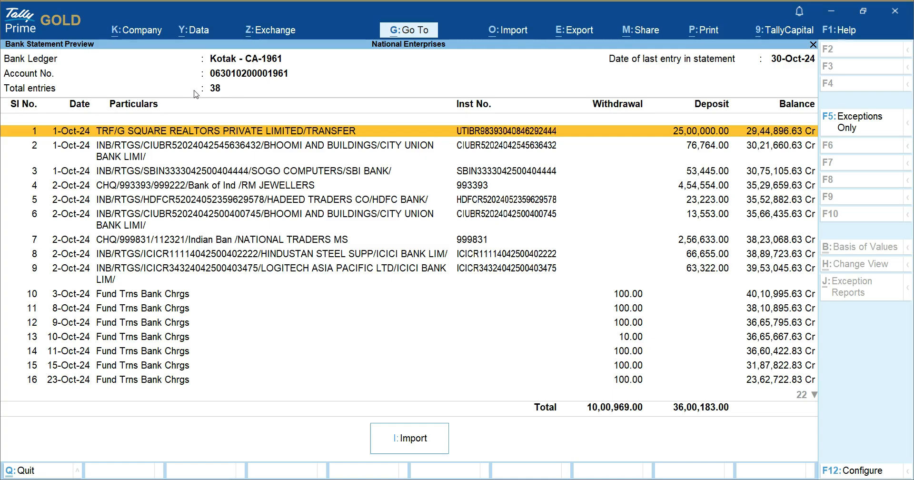
click(405, 443)
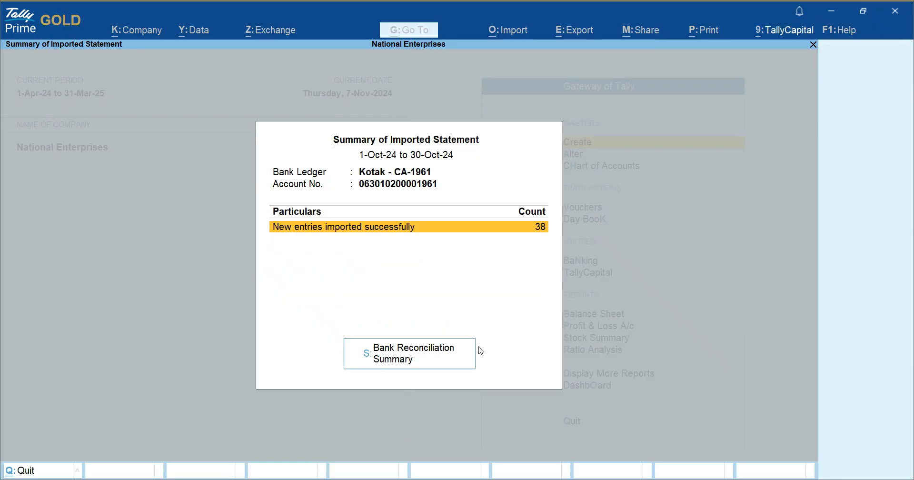
click(438, 356)
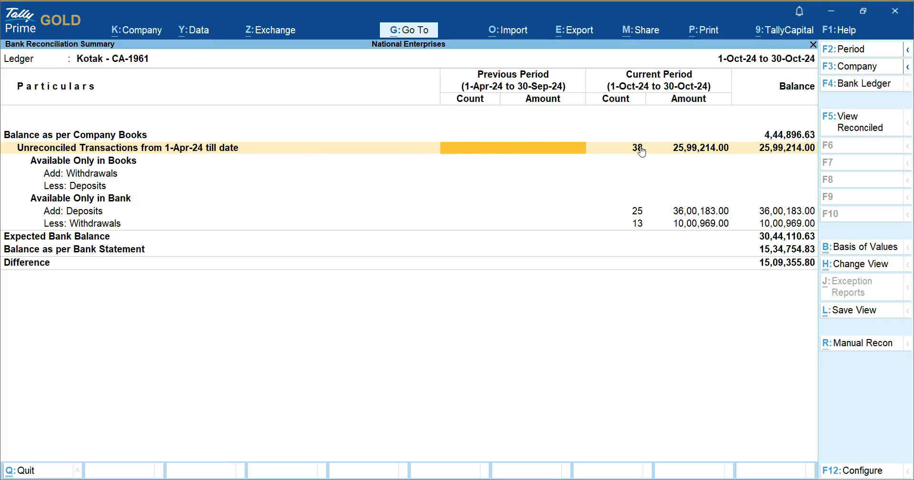
Open the current period's unreconciled transactions and filter the bank entries for "UPI"
click(658, 151)
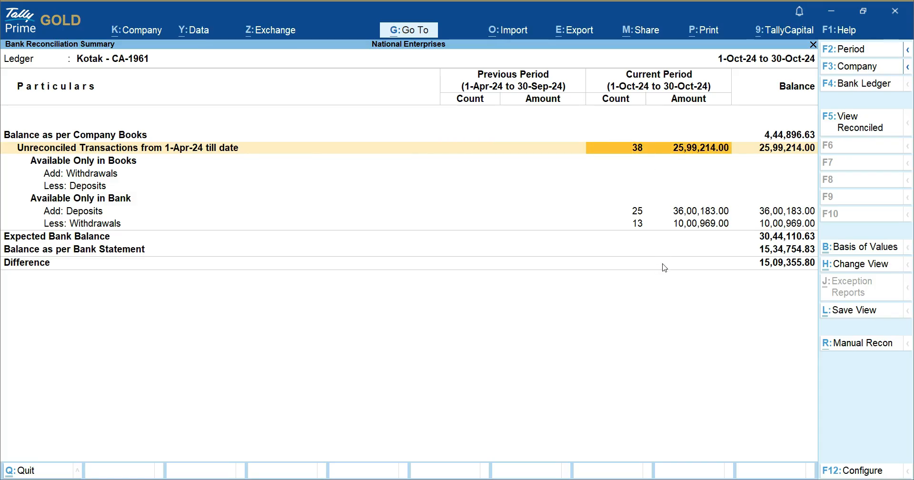
key(Return)
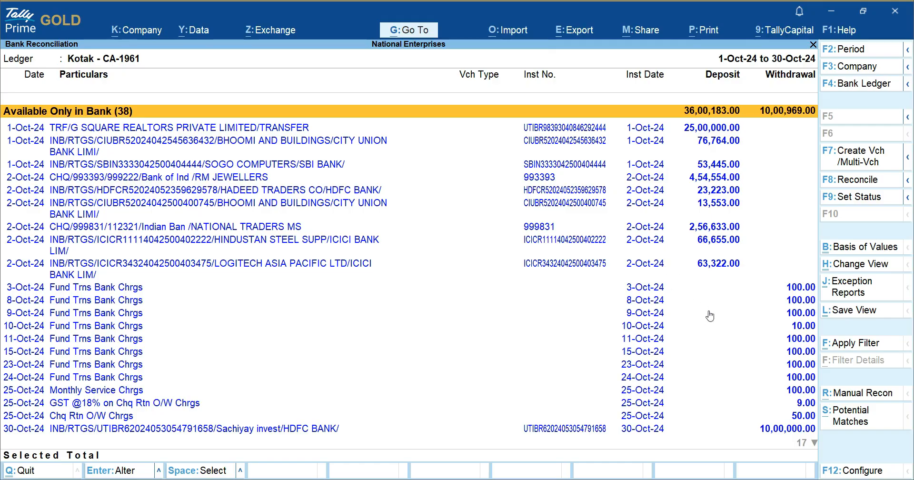
click(849, 344)
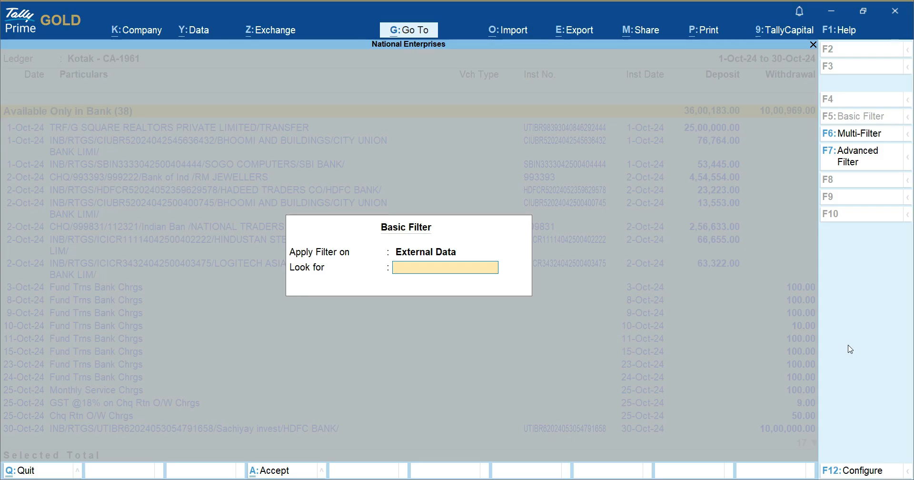
text(UPI)
key(Return)
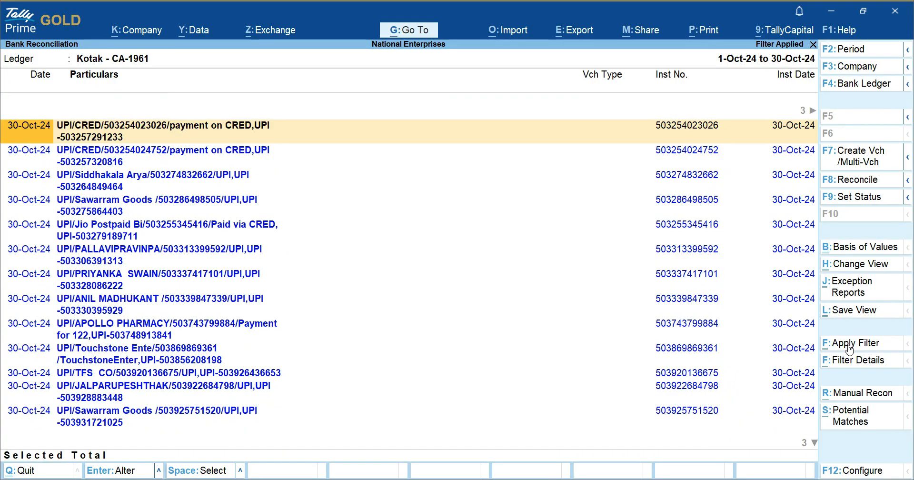
Create vouchers for all filtered UPI entries at once, with Cash Sales as the common ledger
key(ctrl+space)
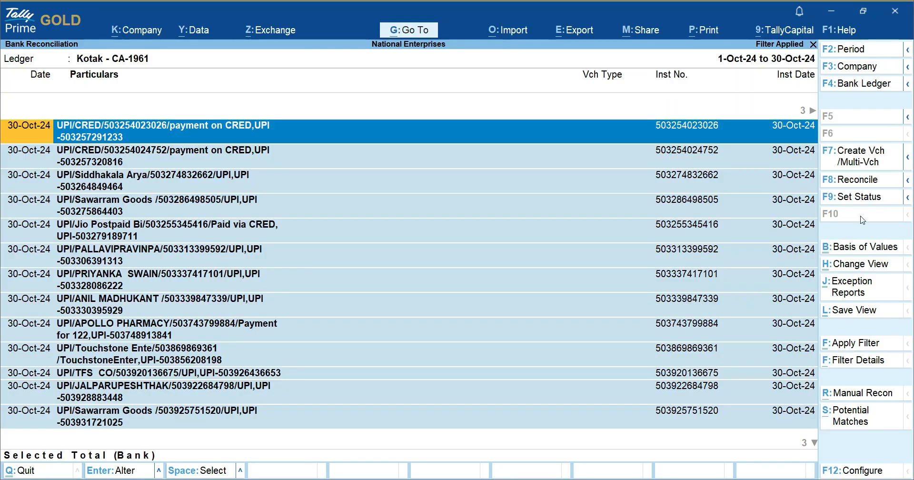
click(867, 164)
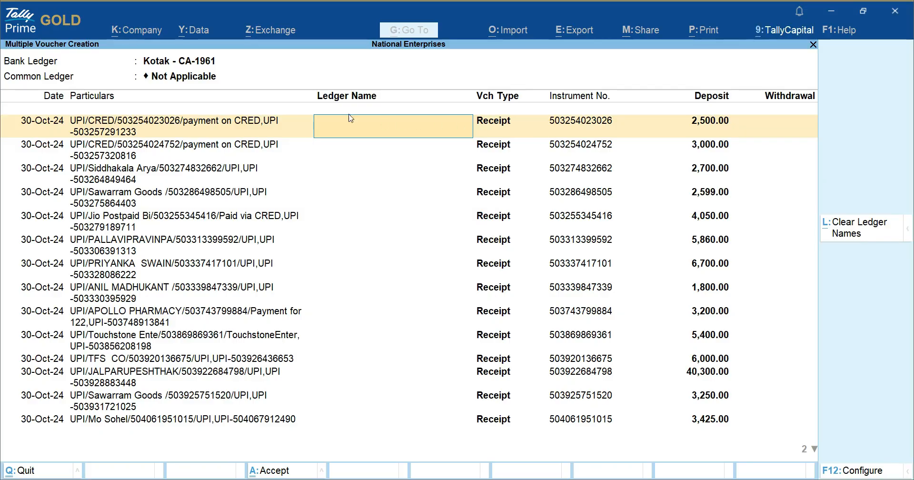
click(198, 76)
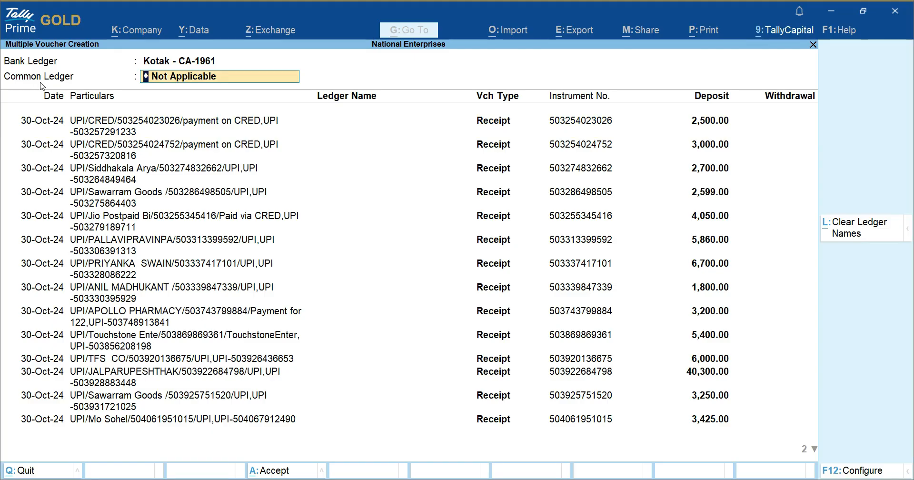
text(C)
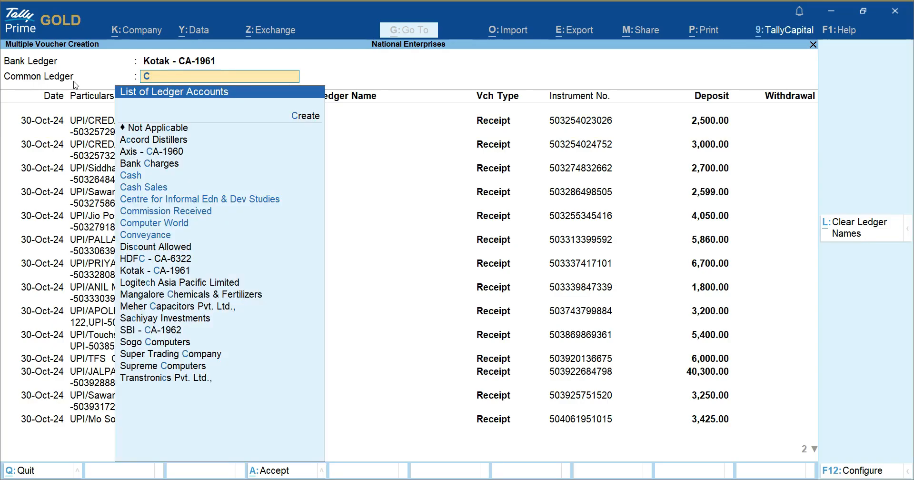
text(ash)
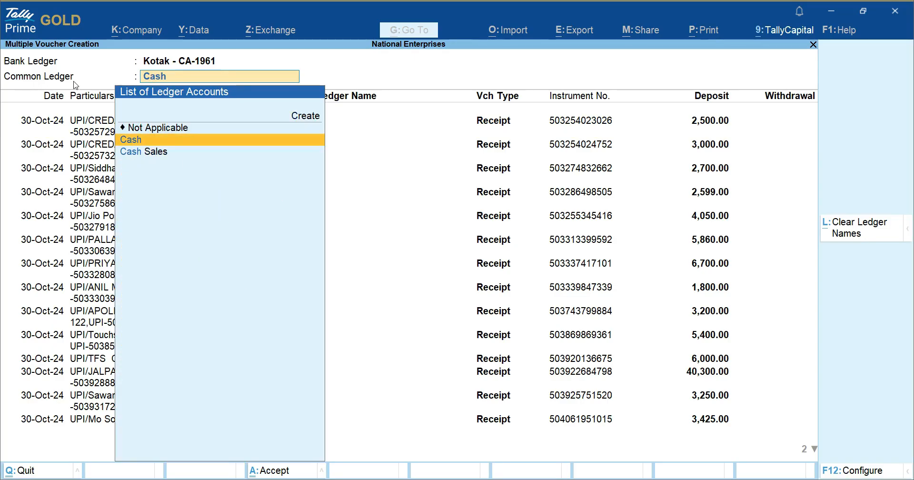
key(Down)
key(Return)
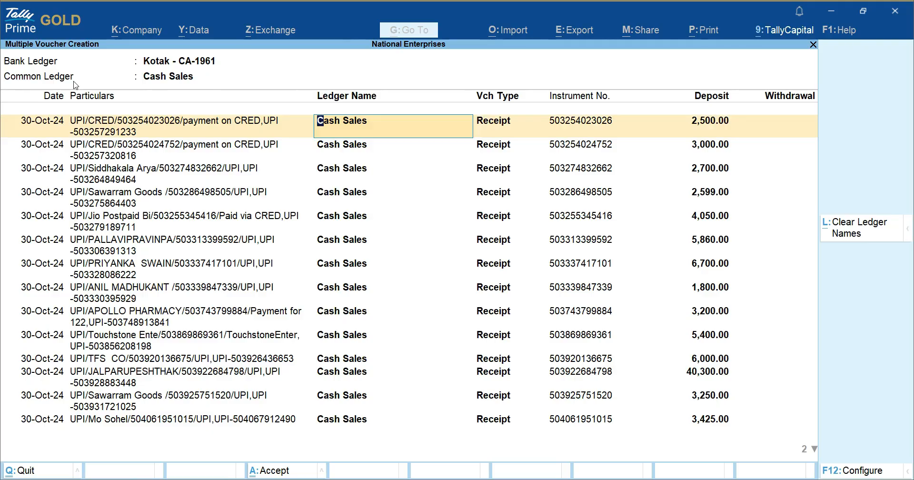
key(ctrl+End)
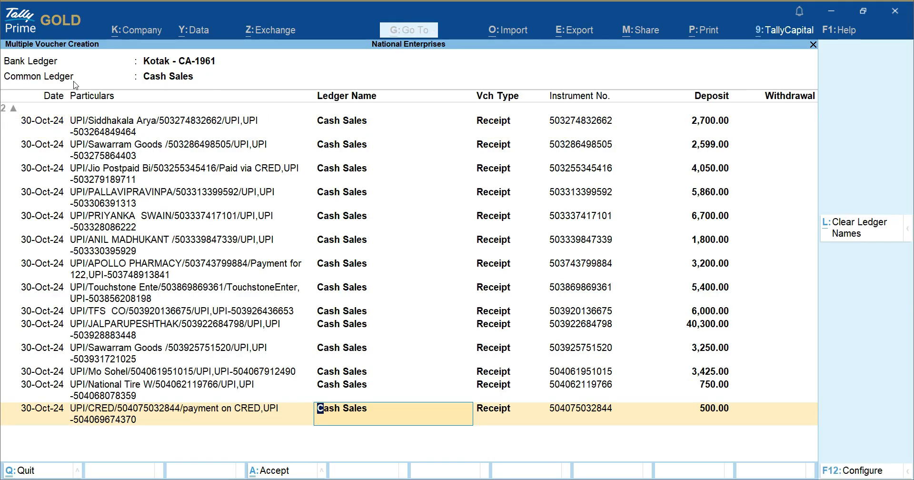
key(ctrl+a)
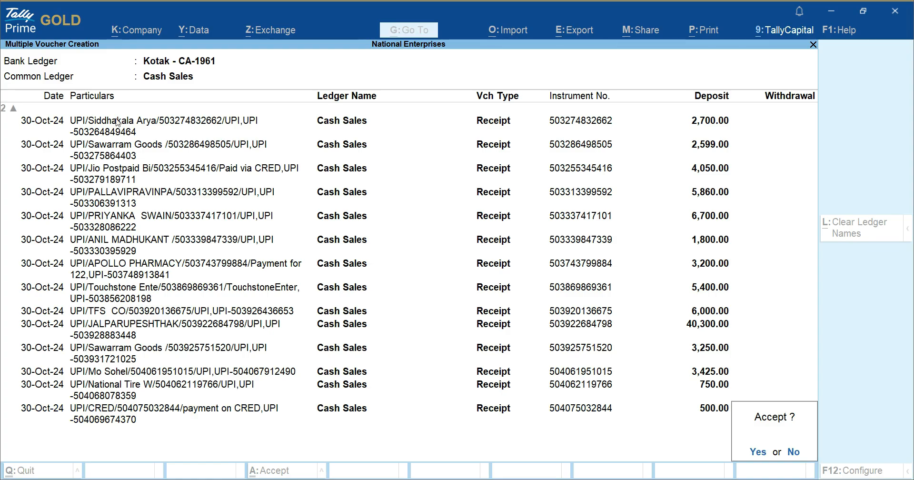
click(758, 451)
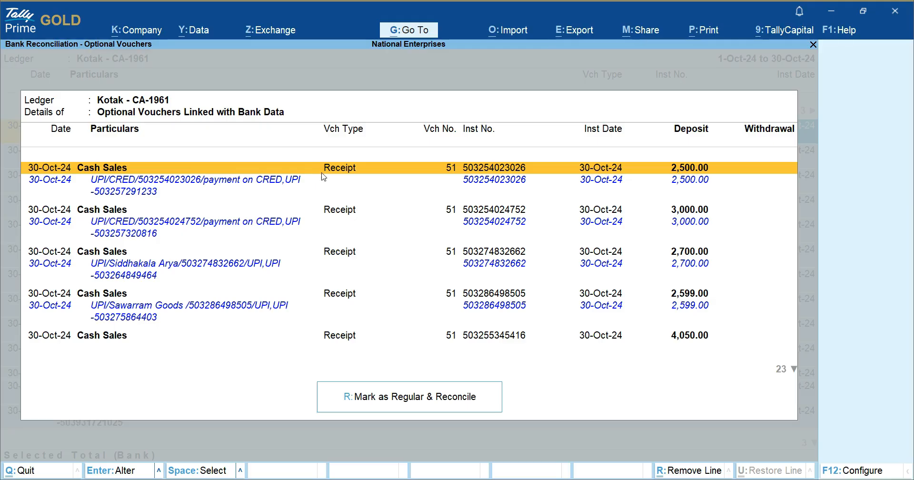
Review the first optional Cash Sales receipt voucher, going through its date, account and amount, and accept it without edits
key(Return)
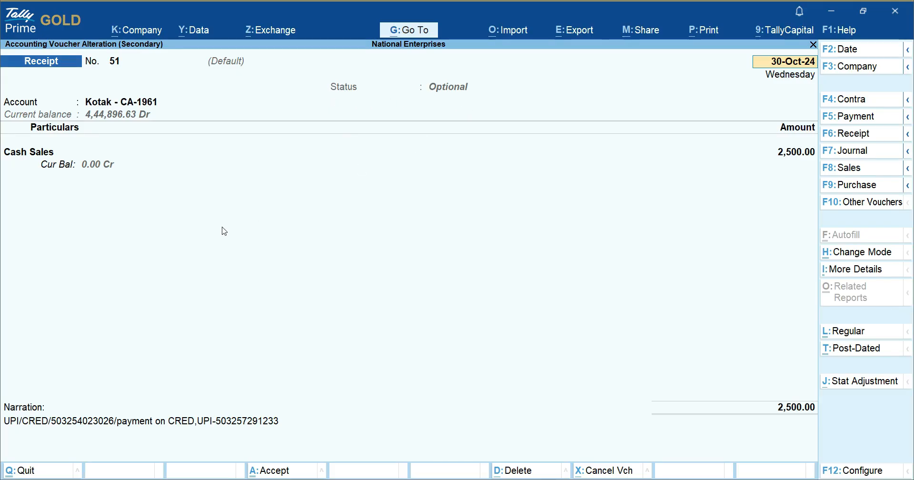
key(Return)
key(Return)
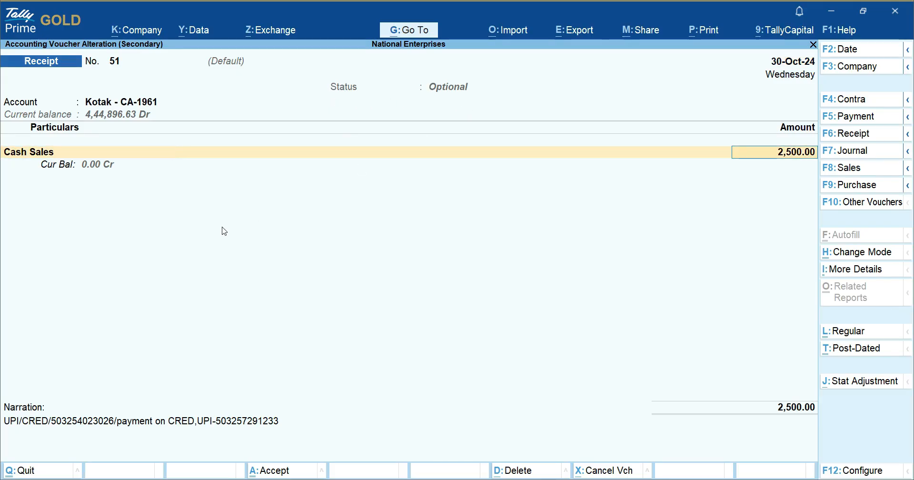
key(Return)
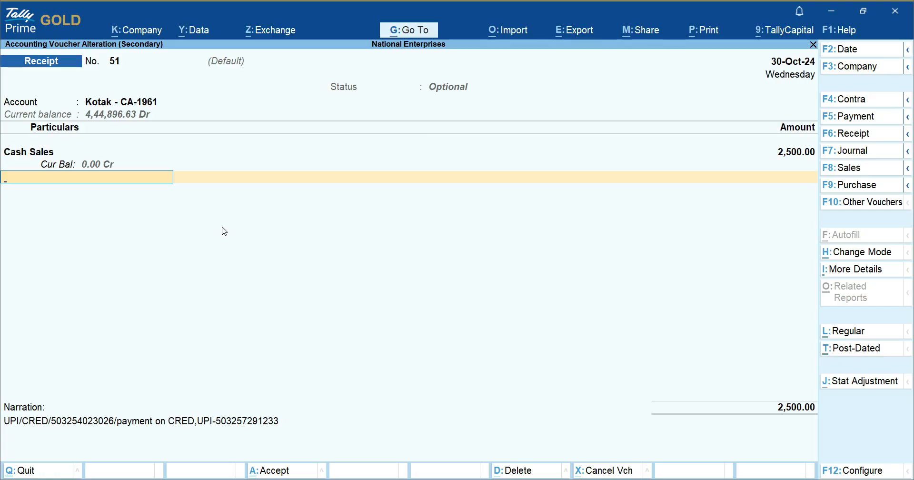
key(ctrl)
key(ctrl+a)
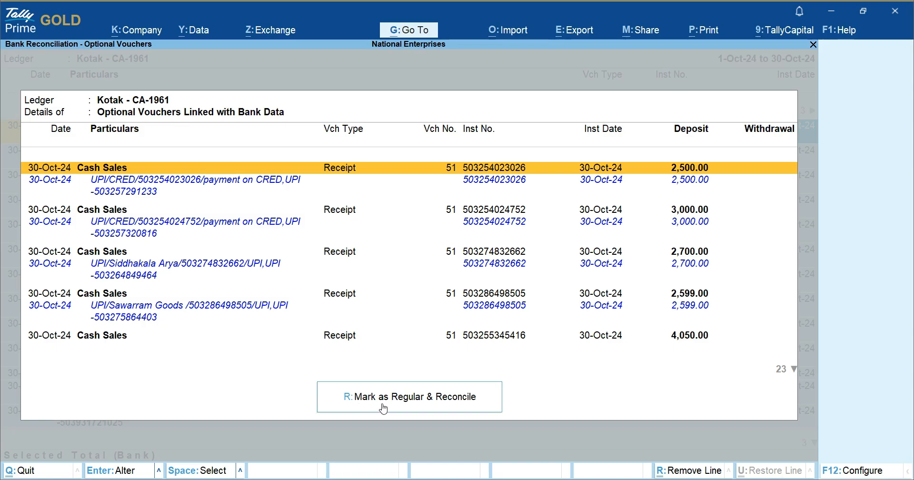
Mark the optional vouchers linked with bank data as regular, reconcile them, and return to the unfiltered reconciliation list
click(468, 404)
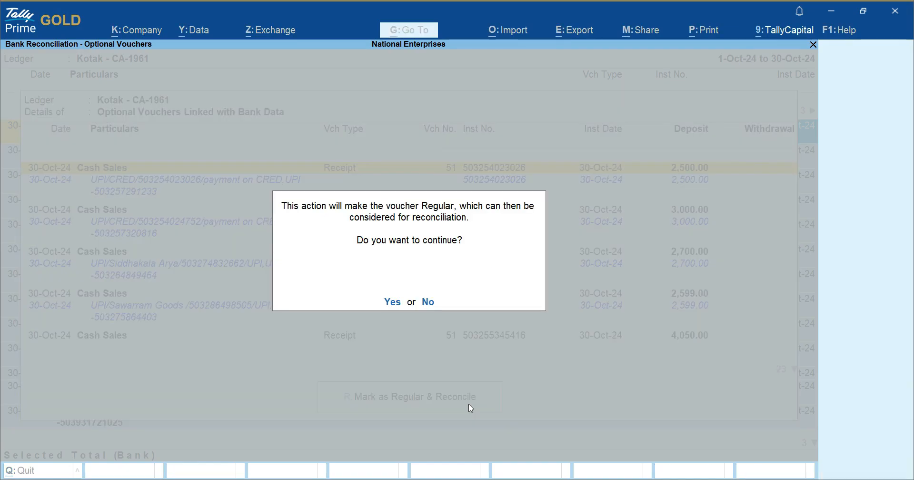
click(392, 302)
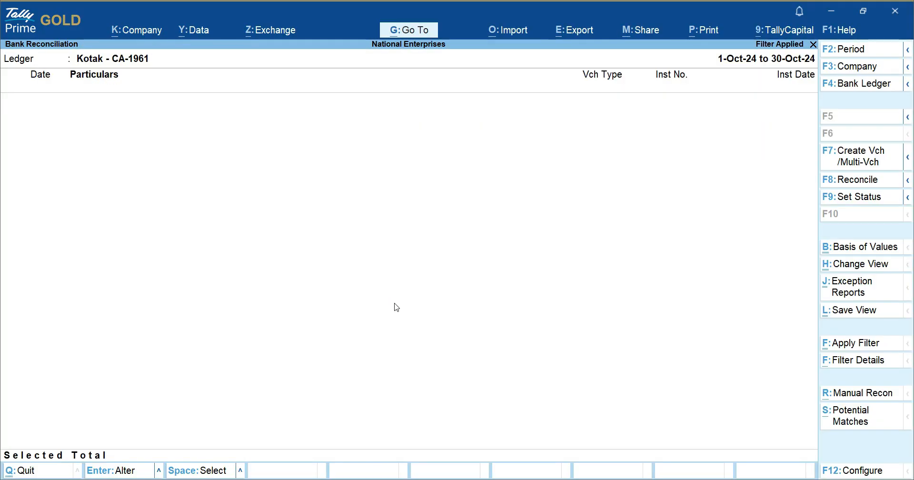
key(Escape)
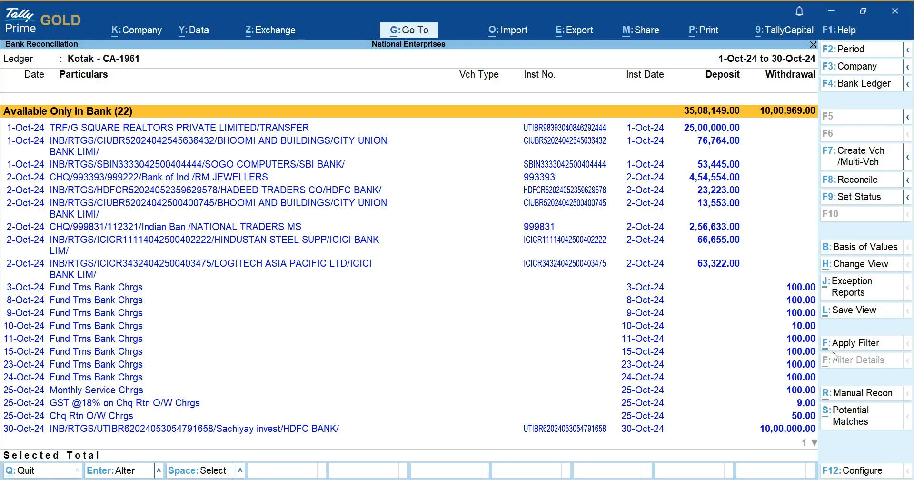
Filter the remaining bank entries for "Chrgs" and select all the filtered entries
click(850, 348)
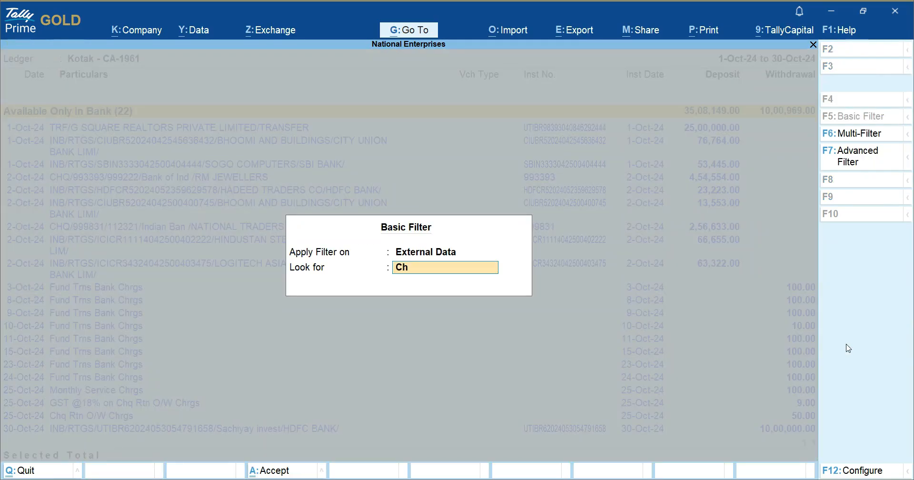
text(Chrgs)
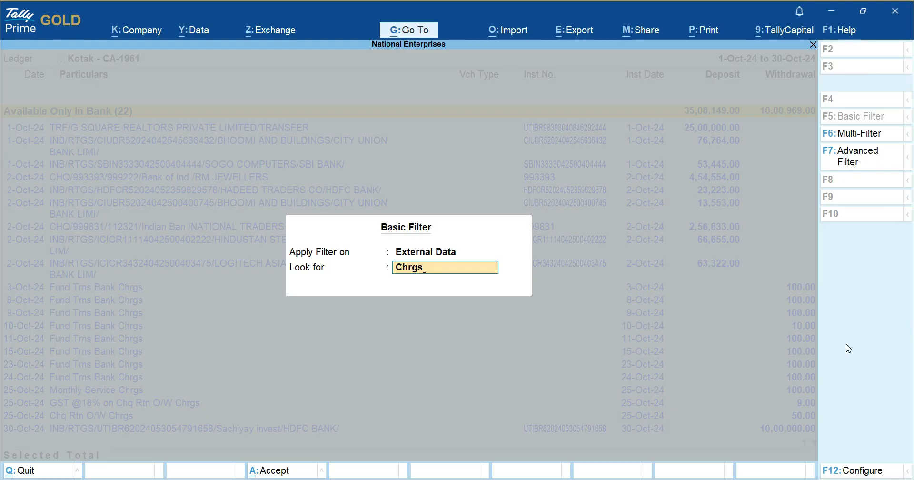
key(Return)
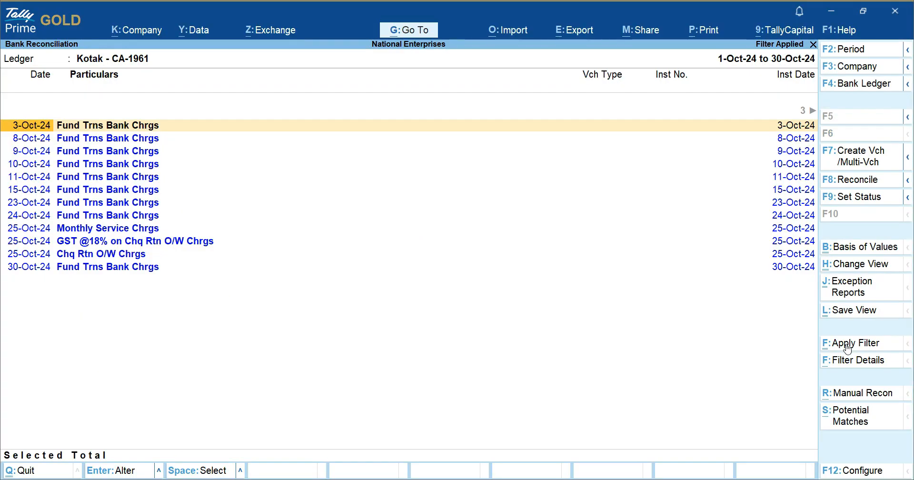
key(ctrl)
key(ctrl+space)
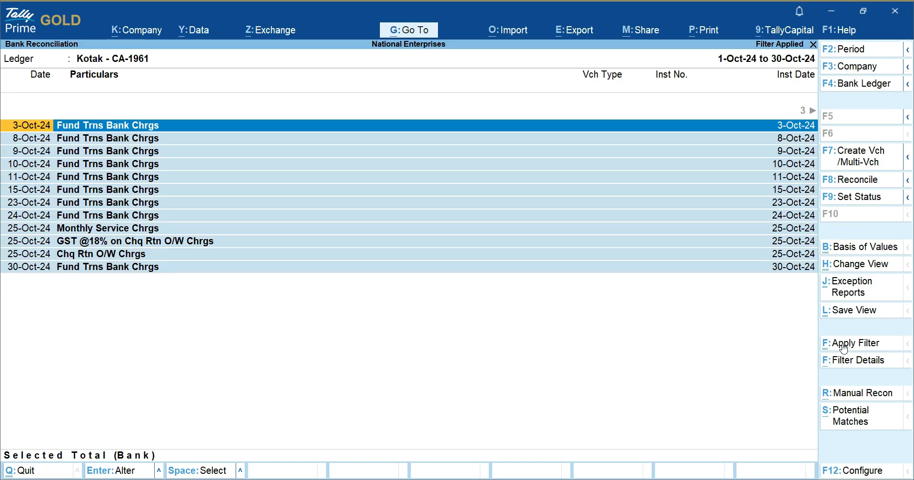
Examine the withdrawal amounts, selected total and reconciliation status of the selected charge entries
key(Right)
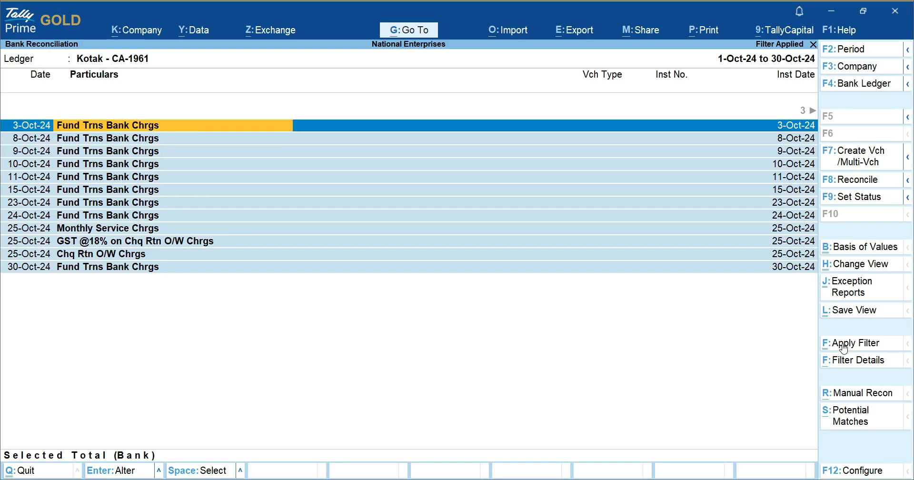
key(Right)
key(Right)
key(Right)
key(Right)
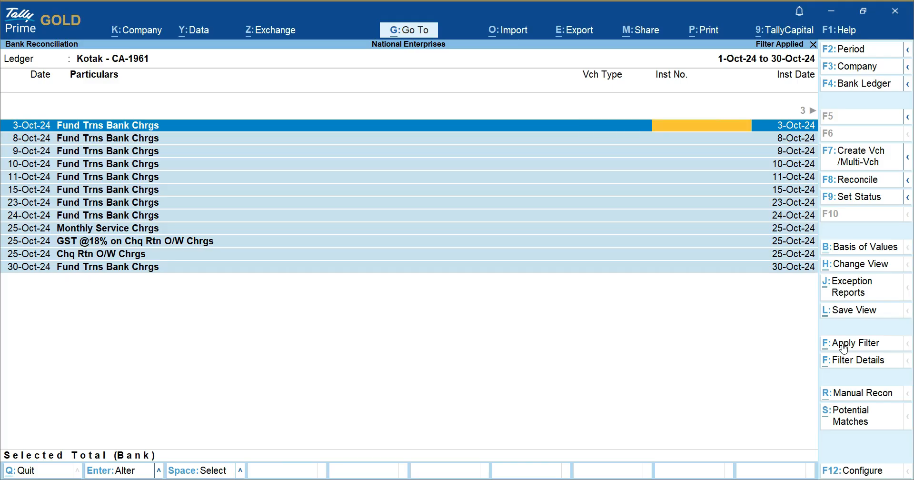
key(Right)
key(Right)
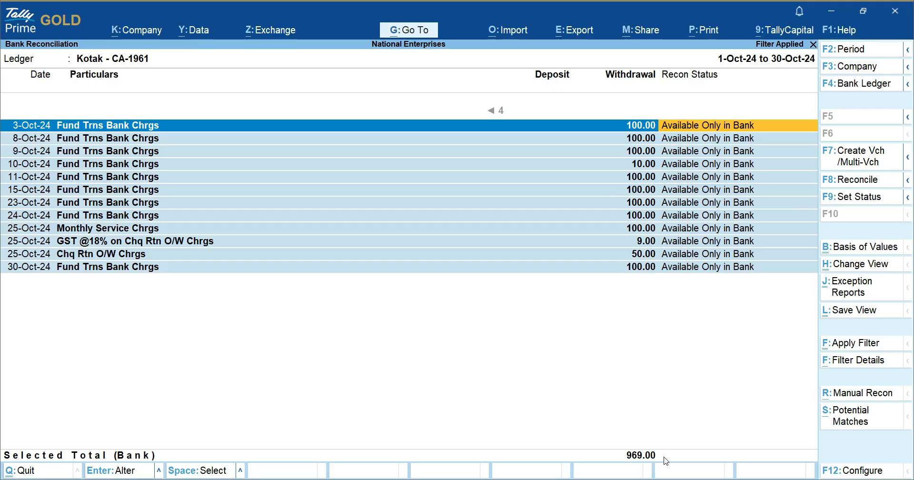
Start a consolidated payment voucher for the selected charge entries and allocate it to the Bank Charges ledger
click(904, 159)
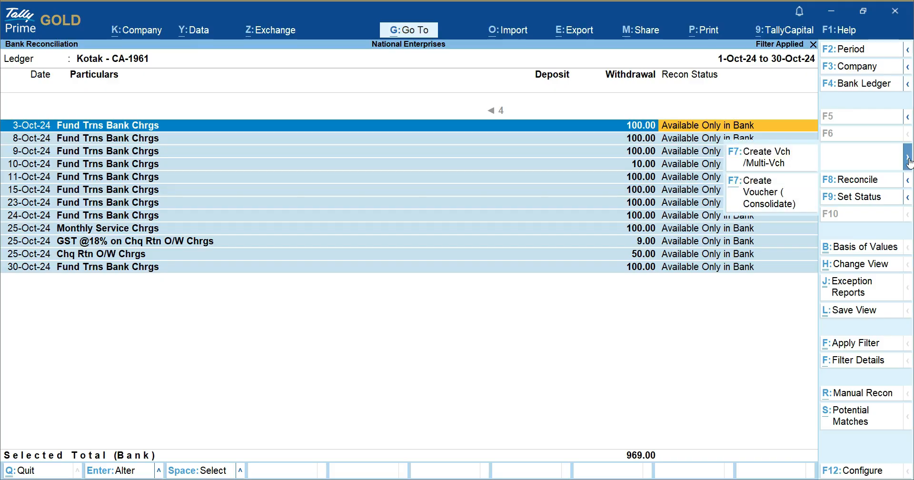
click(760, 197)
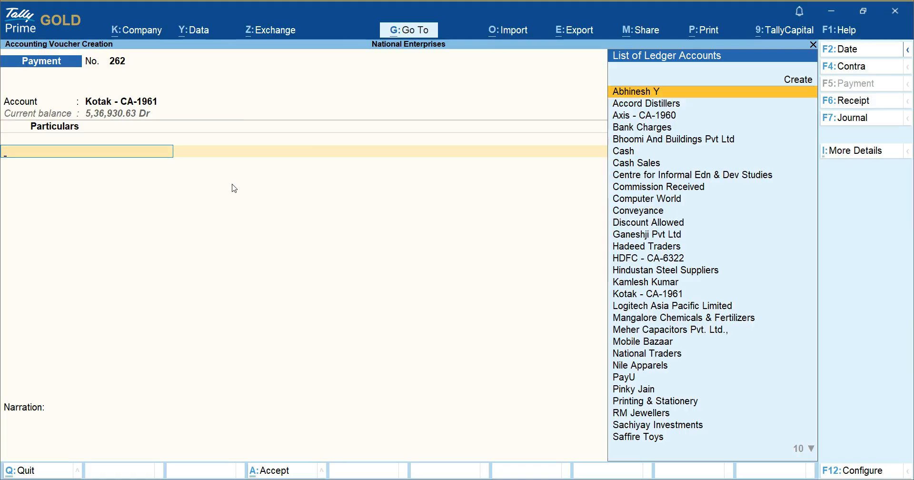
text(Bank)
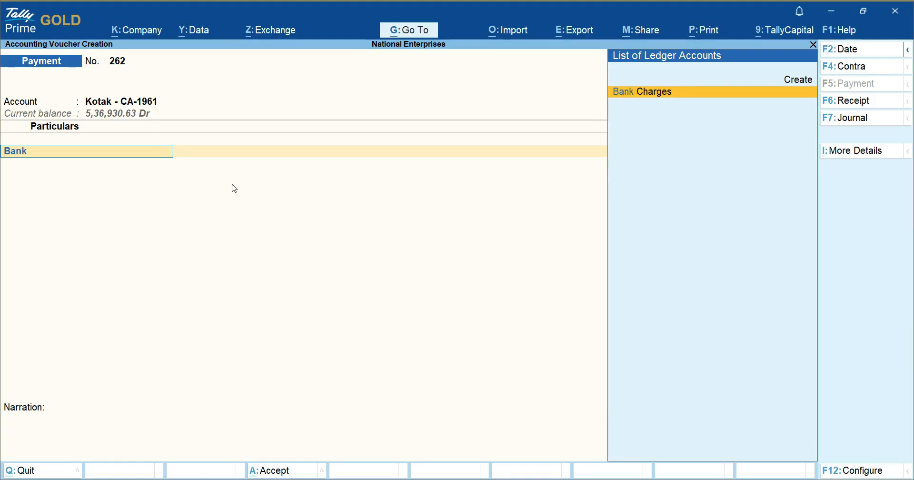
key(Return)
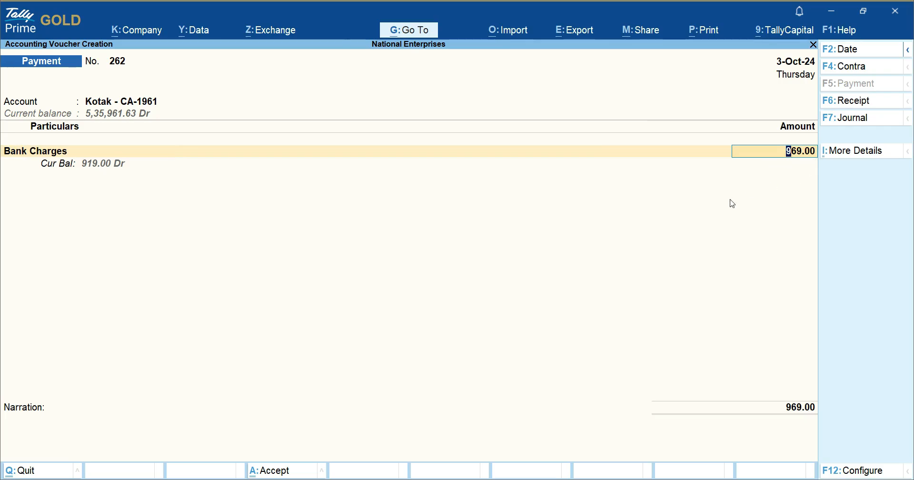
Accept the Bank Charges payment voucher with its default amount and bank allocation, and return to the unfiltered reconciliation list
key(Return)
key(Return)
key(Return)
key(Return)
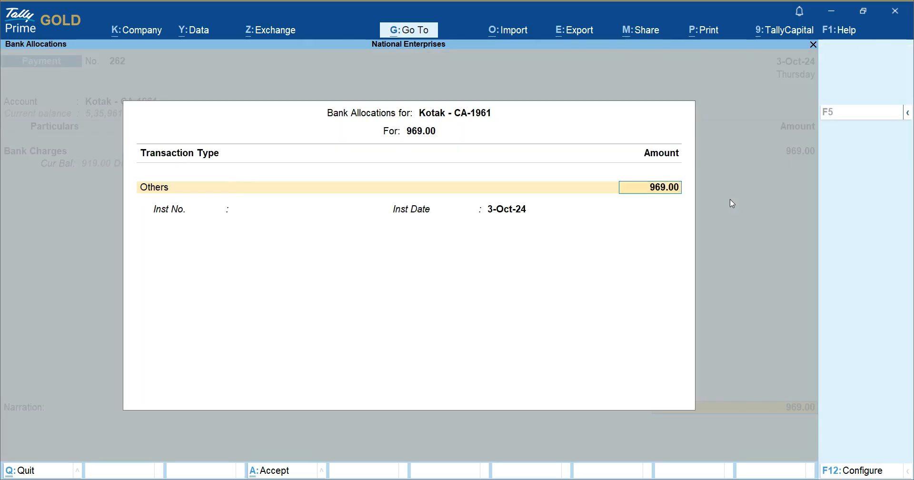
key(Return)
key(Return)
key(Return)
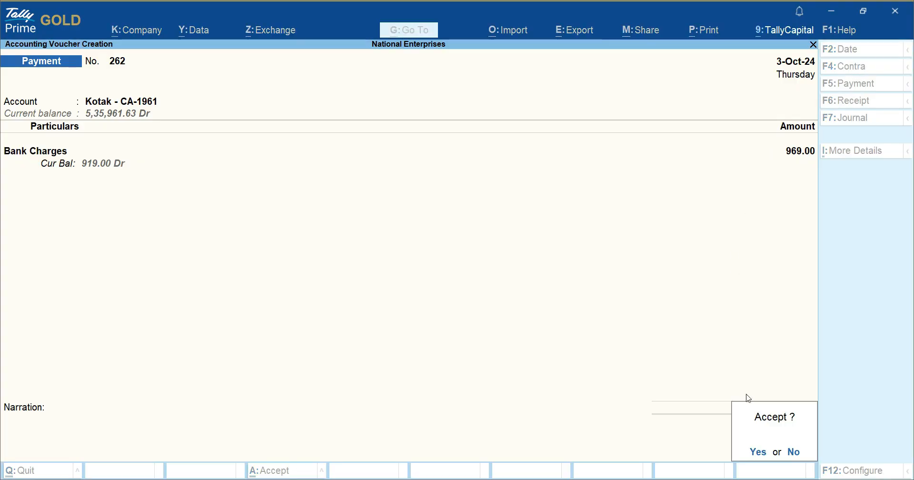
click(757, 452)
key(Escape)
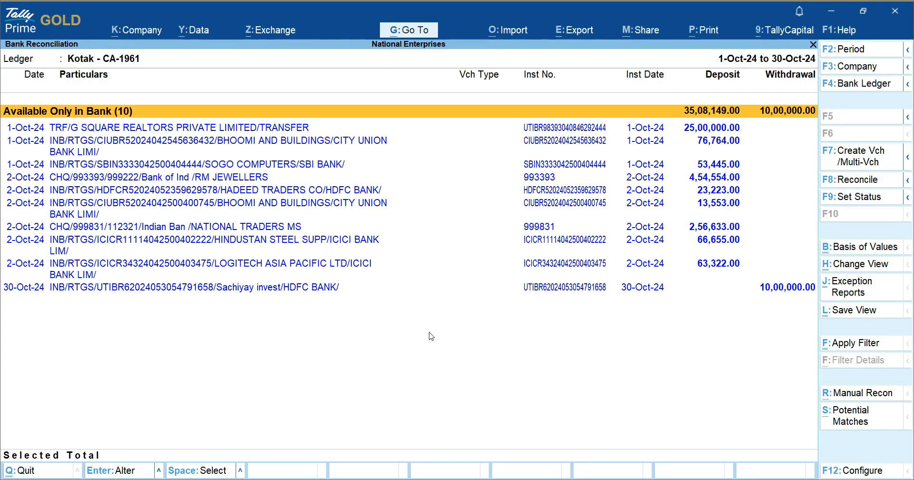
Select all deposit entries dated 1-Oct-24 and 2-Oct-24 and open them for multiple voucher creation
key(Down)
key(shift+Down)
key(shift+Down)
key(shift+Down)
key(shift+Down)
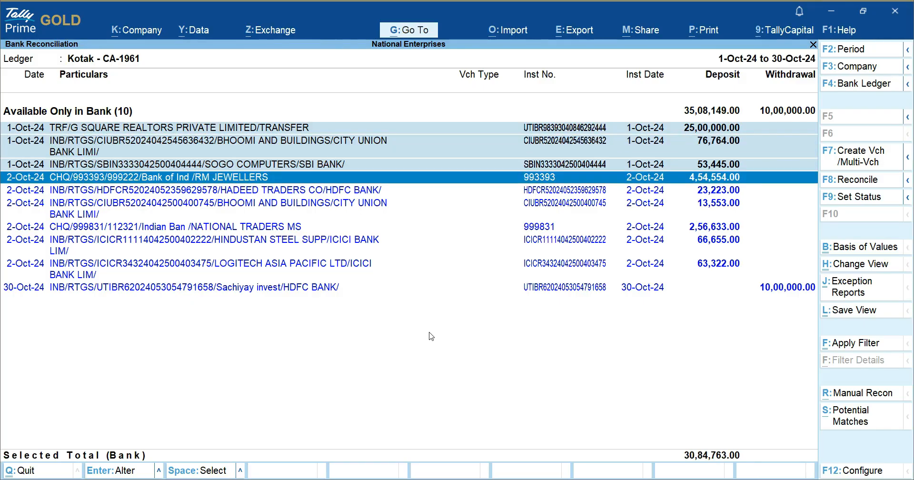
key(shift+Down)
key(shift+Down)
key(shift+Down)
key(shift+Down)
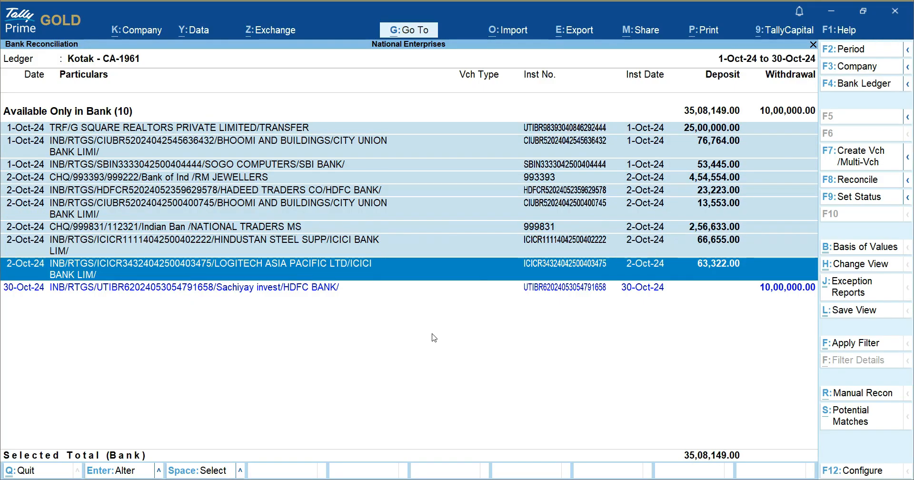
click(873, 162)
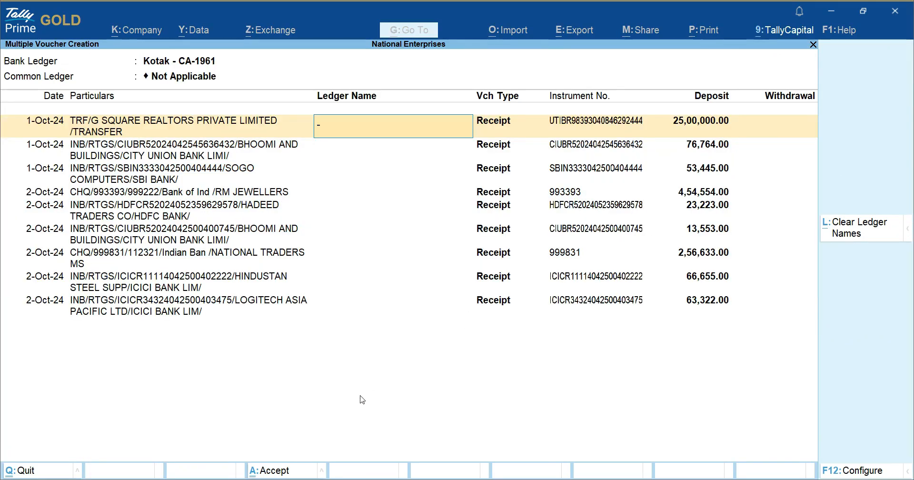
Assign the ledgers Square Realtors Pvt Ltd, Bhoomi And Buildings Pvt Ltd and Sogo Computers to the matching 1-Oct-24 receipts
text(S)
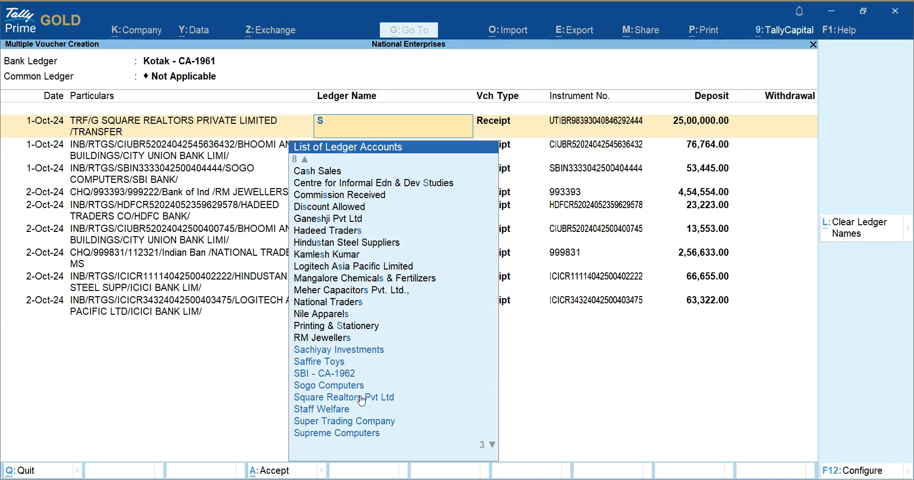
text(q)
key(Return)
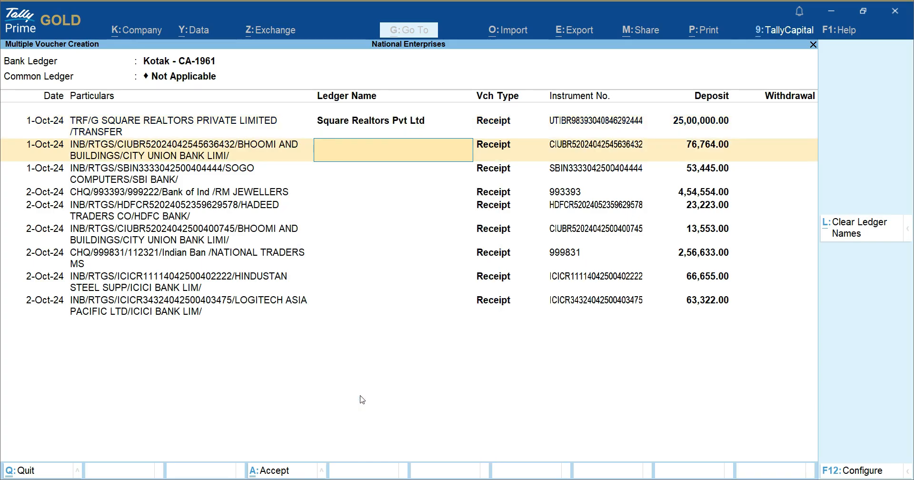
text(Bh)
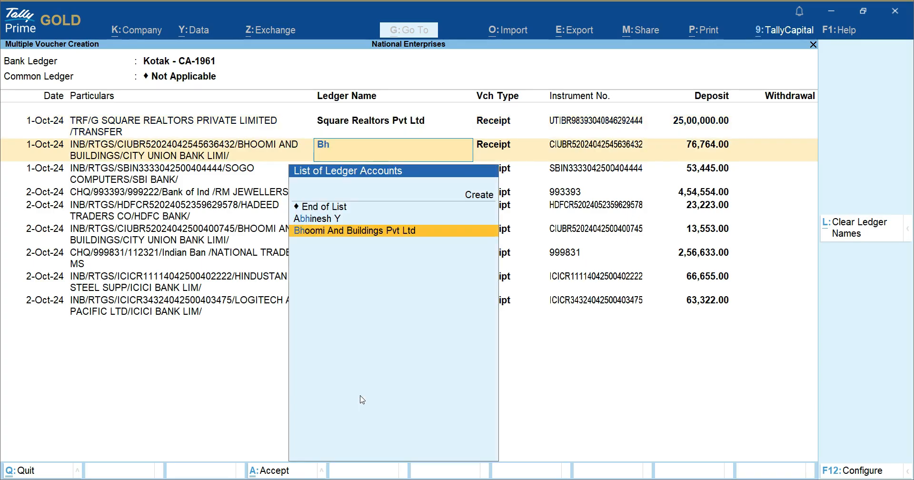
key(Return)
text(So)
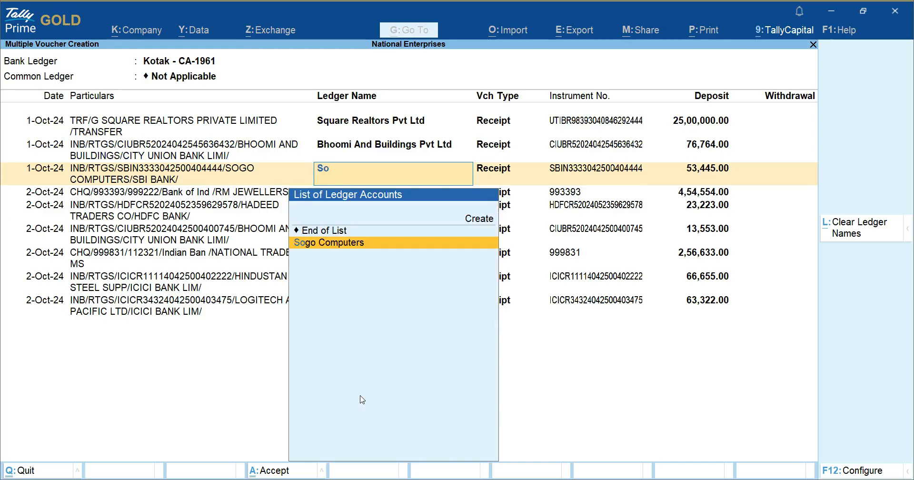
text(g)
key(Return)
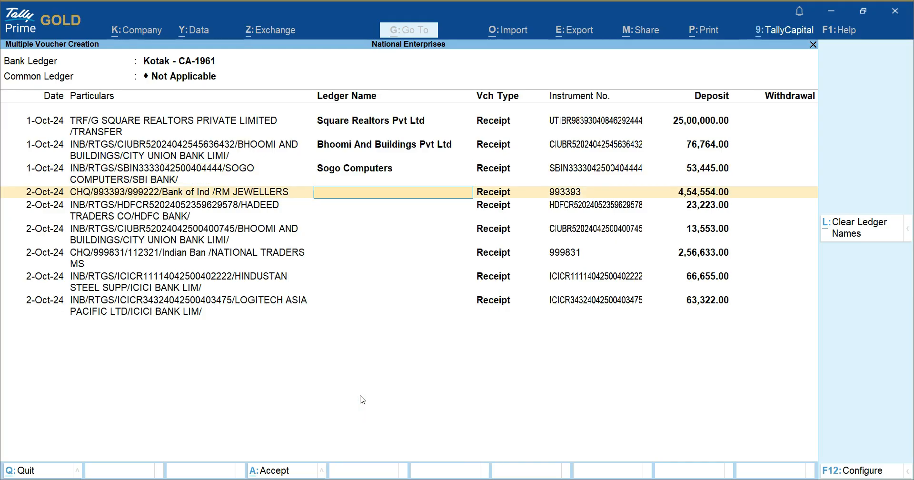
Assign the ledgers RM Jewellers, Hadeed Traders and Bhoomi And Buildings Pvt Ltd to the first three 2-Oct-24 receipts
text(Rm)
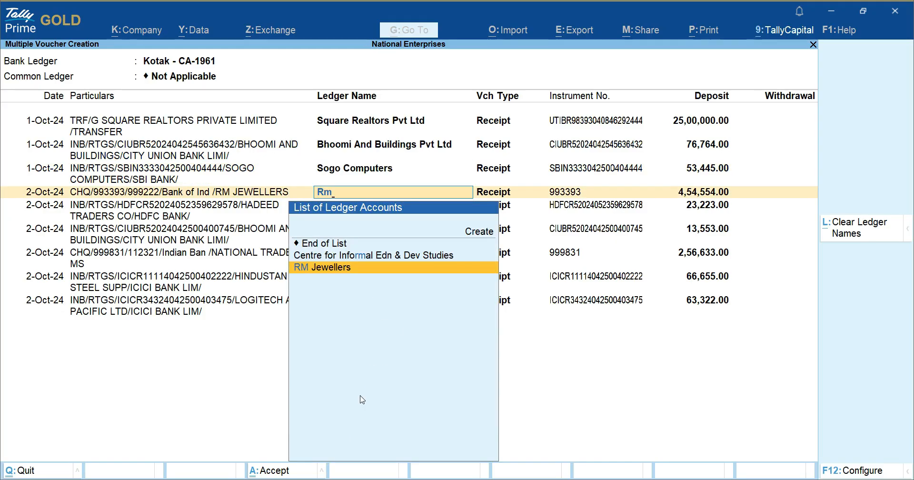
key(Return)
text(Ha)
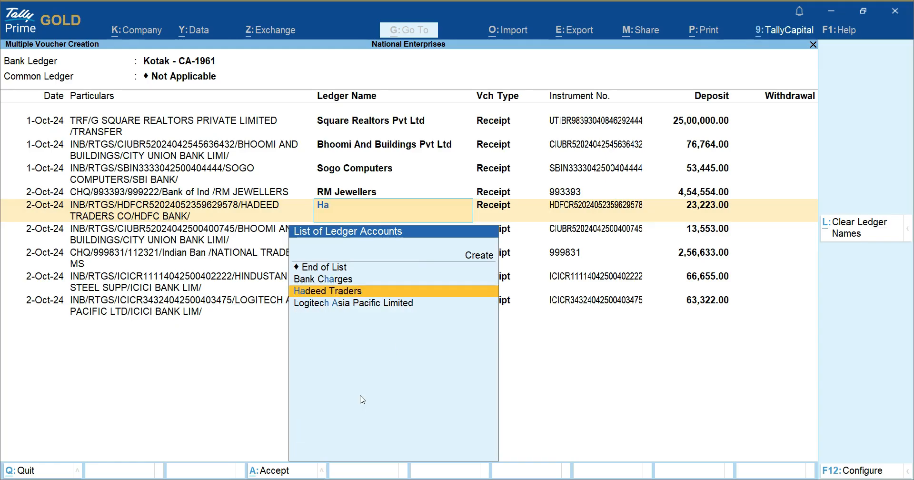
key(Return)
text(Bh)
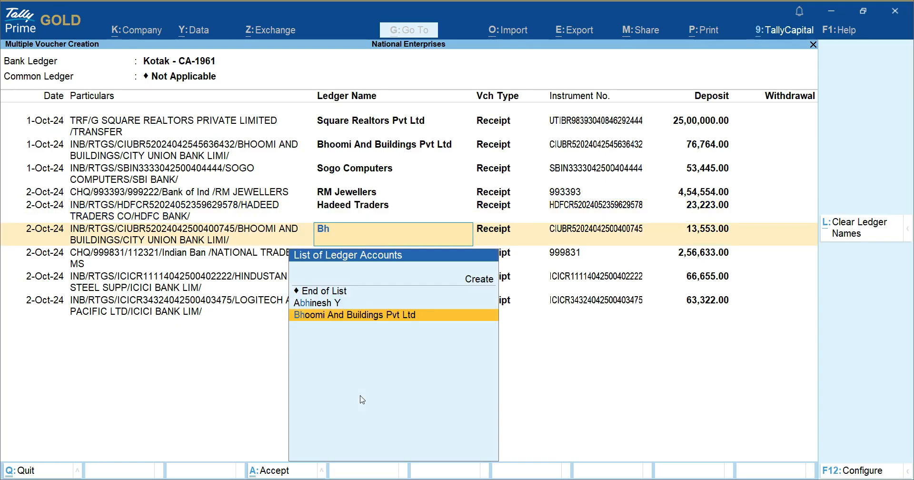
key(Return)
Assign the ledgers National Traders, Hindustan Steel Suppliers and Logitech Asia Pacific Limited to the last three receipts
text(N)
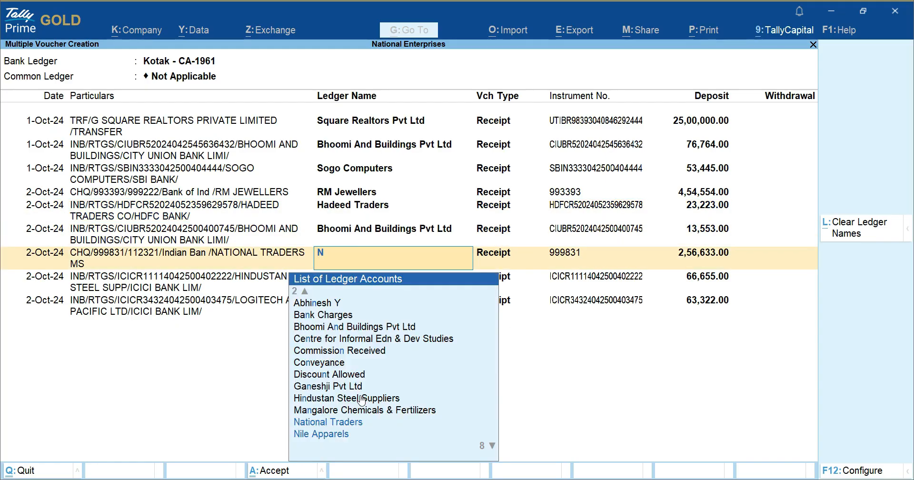
text(a)
key(Return)
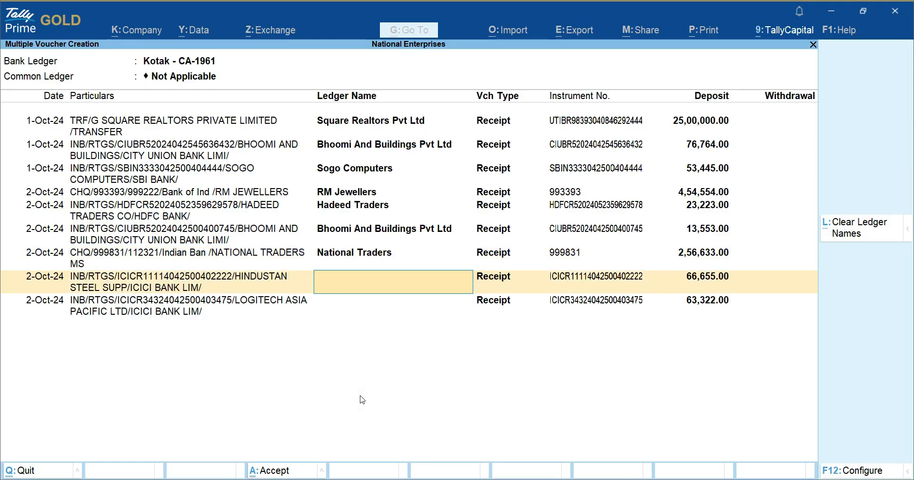
text(Hi)
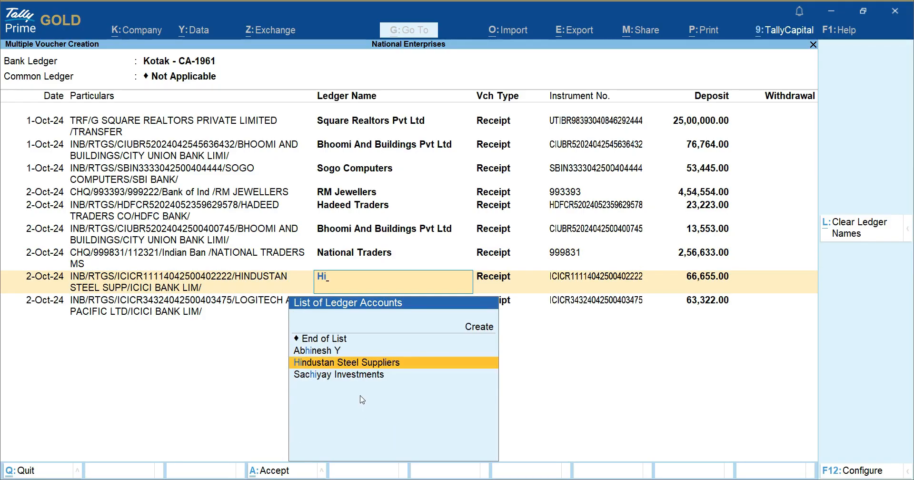
key(Return)
text(Log)
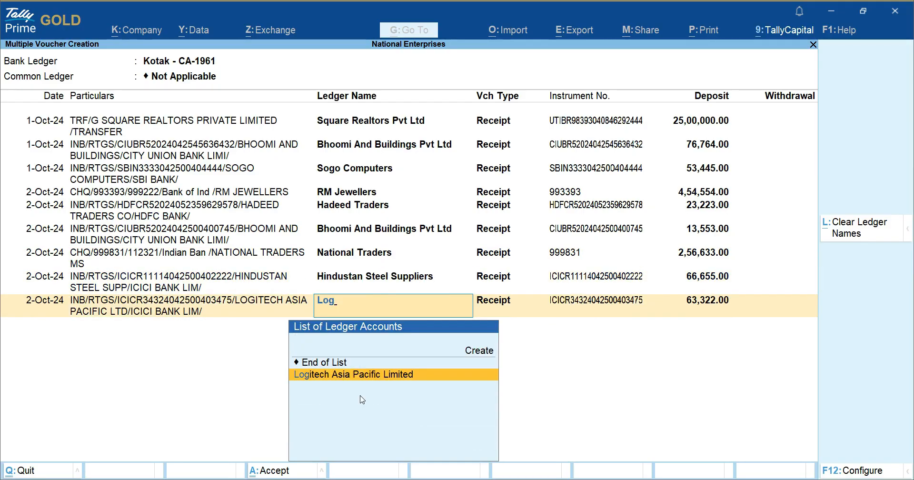
key(Return)
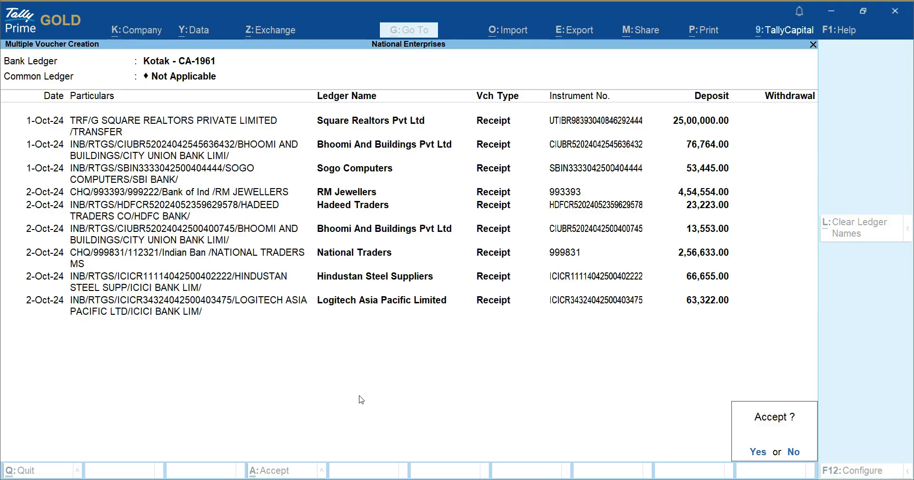
Accept the multiple receipt vouchers, then mark the linked optional vouchers as regular and reconcile them
click(764, 452)
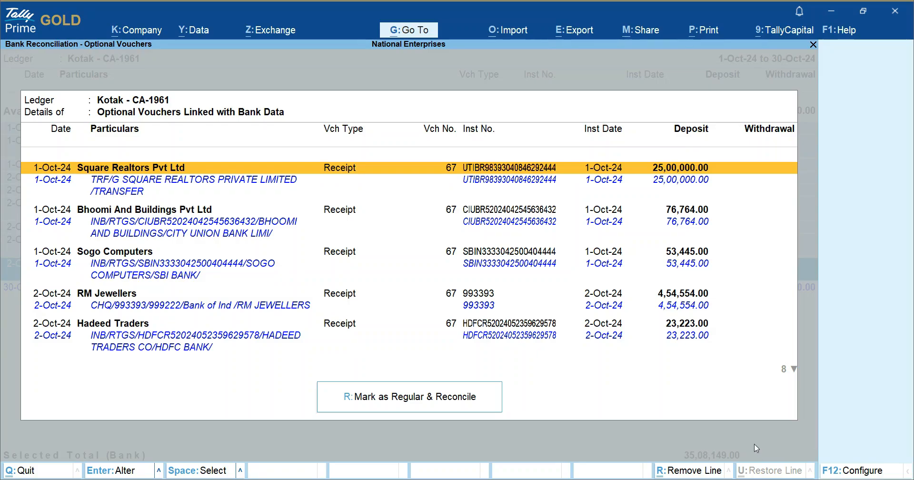
click(423, 404)
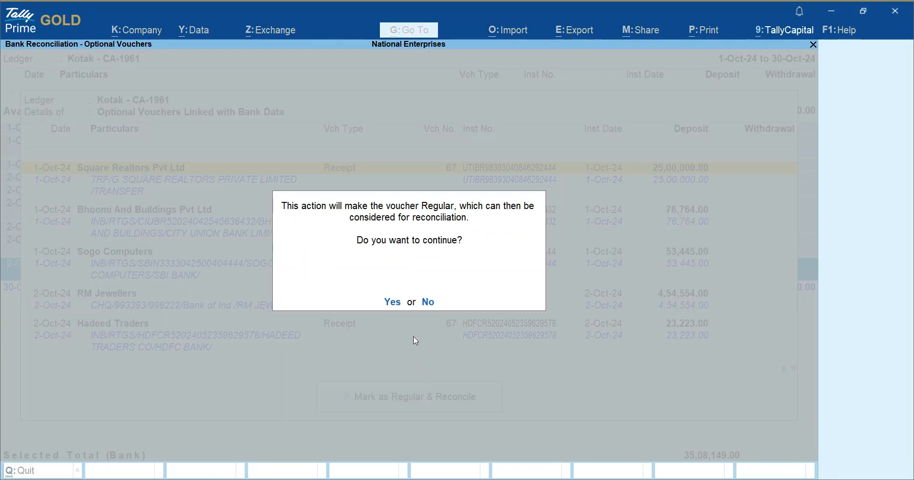
click(399, 307)
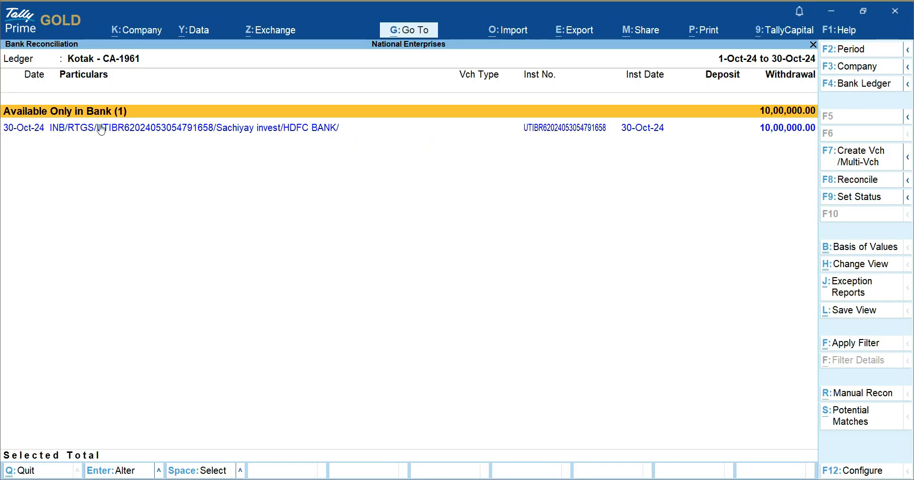
Create a payment voucher from the remaining 30-Oct-24 withdrawal entry using the Sachiyay Investments ledger
click(95, 132)
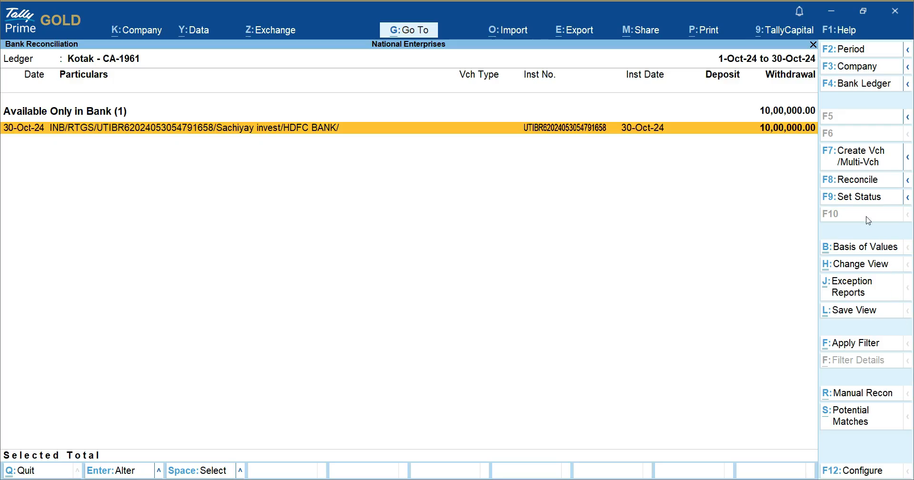
click(850, 156)
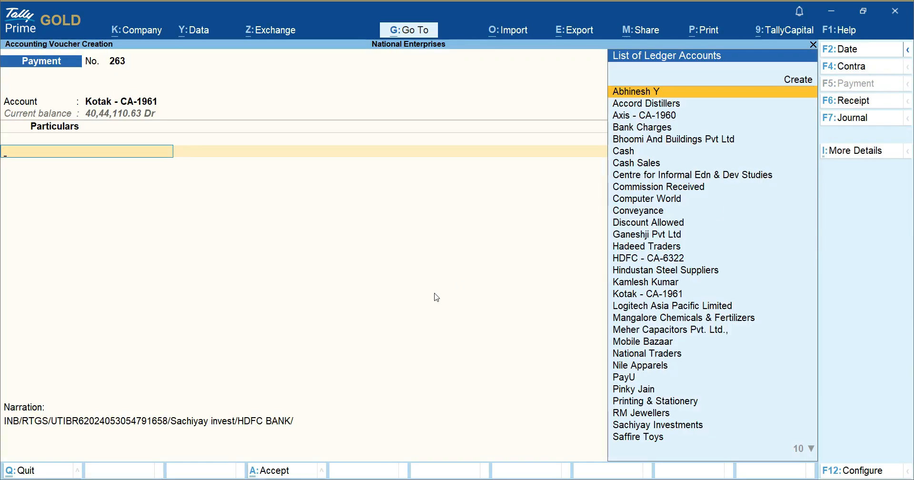
text(Sac)
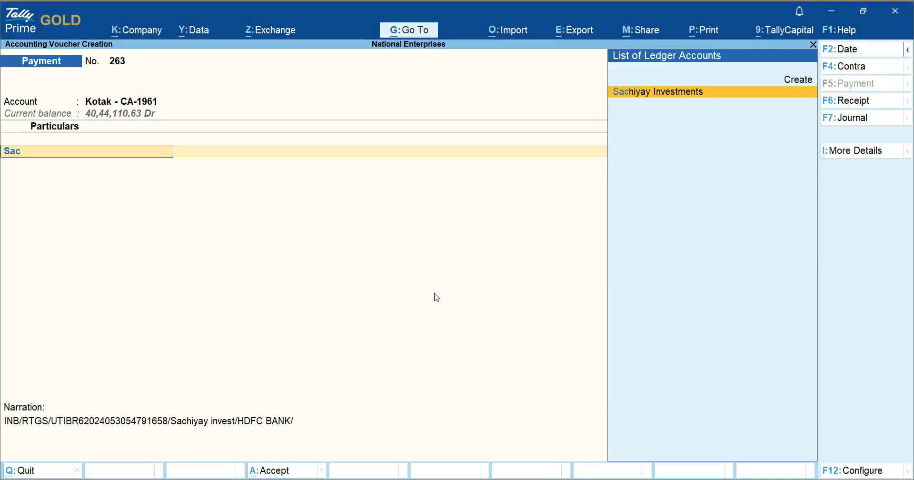
key(Return)
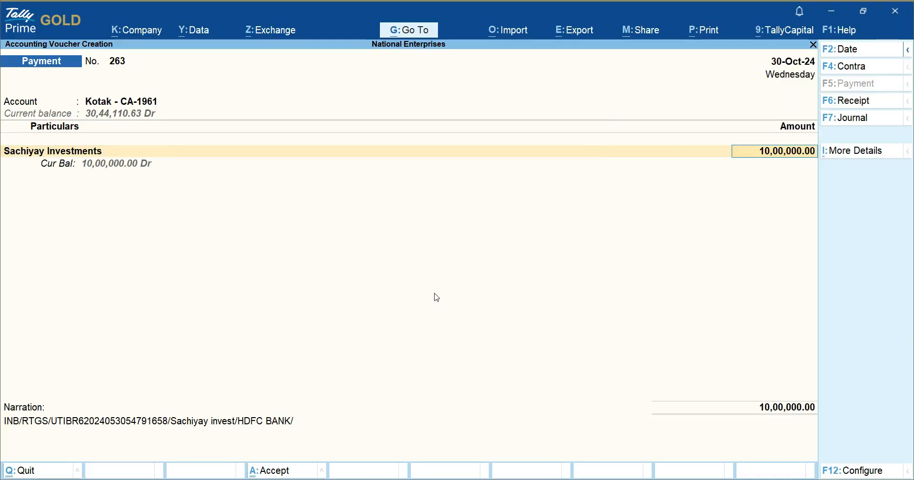
Keep the payment amount of 10,00,000.00 and allocate it On Account in the bill-wise details for Sachiyay Investments
key(Return)
key(Return)
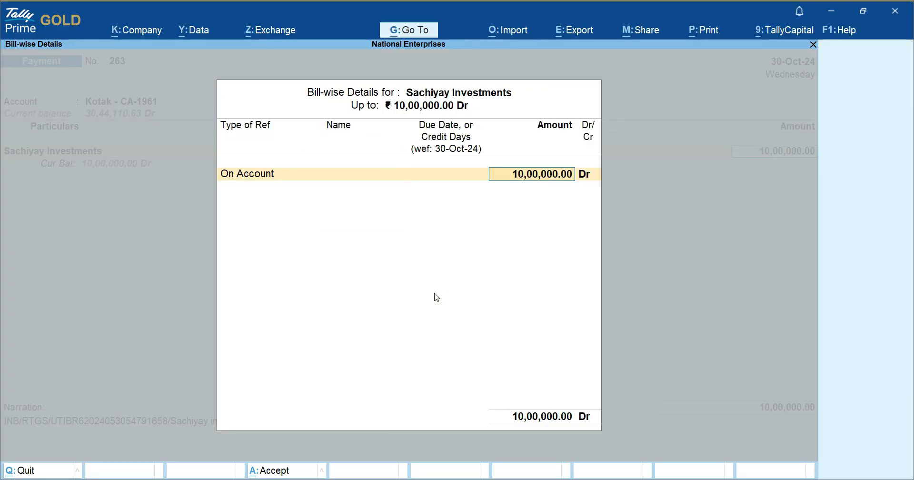
key(Return)
key(Return)
key(Return)
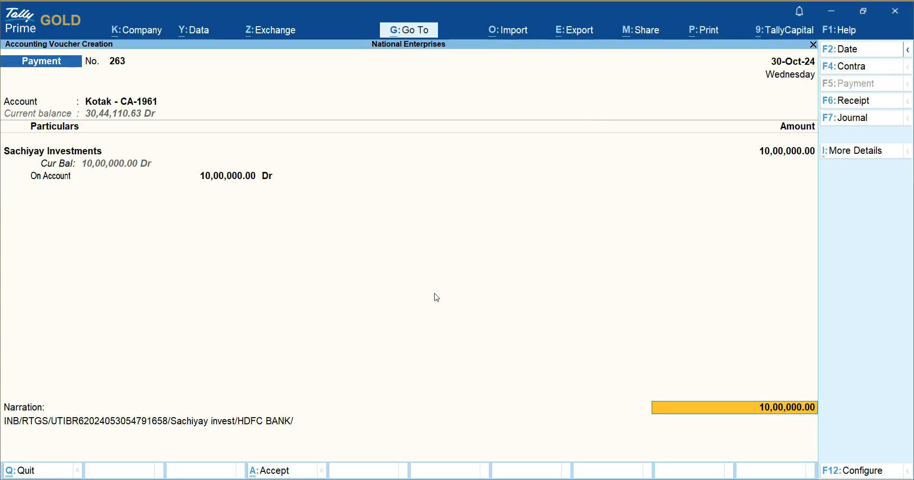
Keep the default bank allocation and narration of the Sachiyay Investments payment and accept the voucher
key(Return)
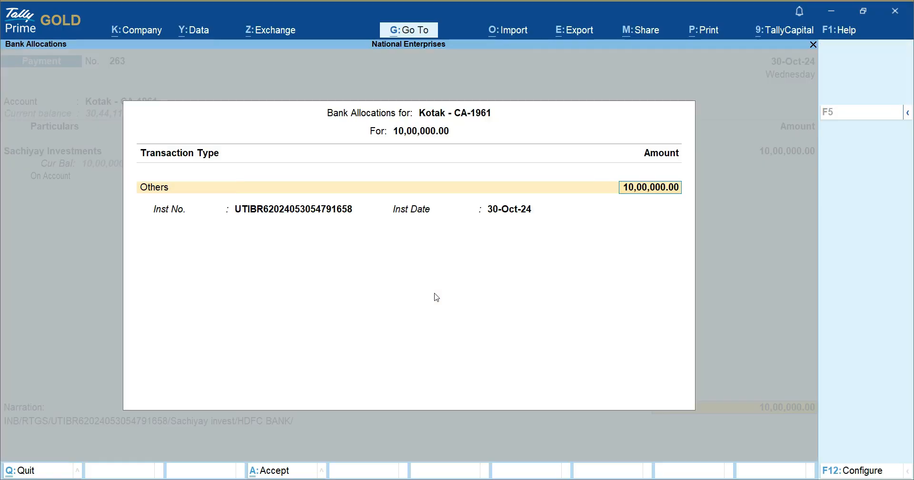
key(Return)
key(Return)
key(Return)
key(Return)
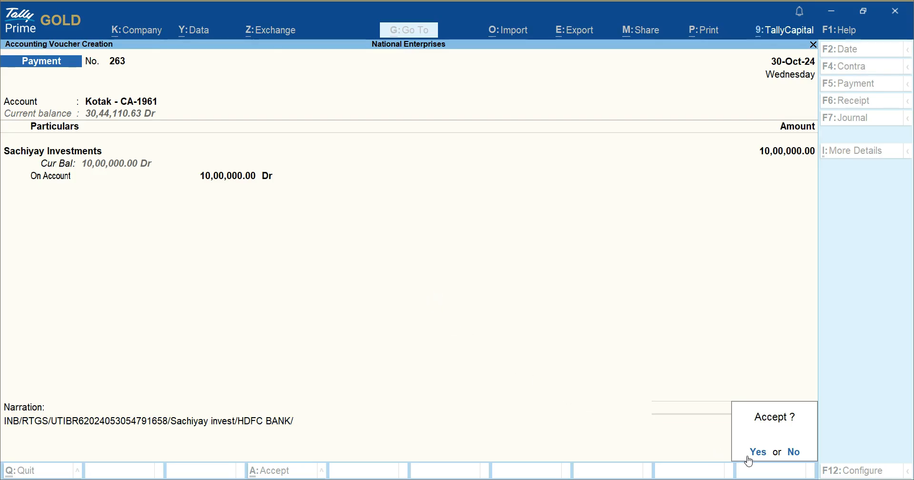
click(762, 457)
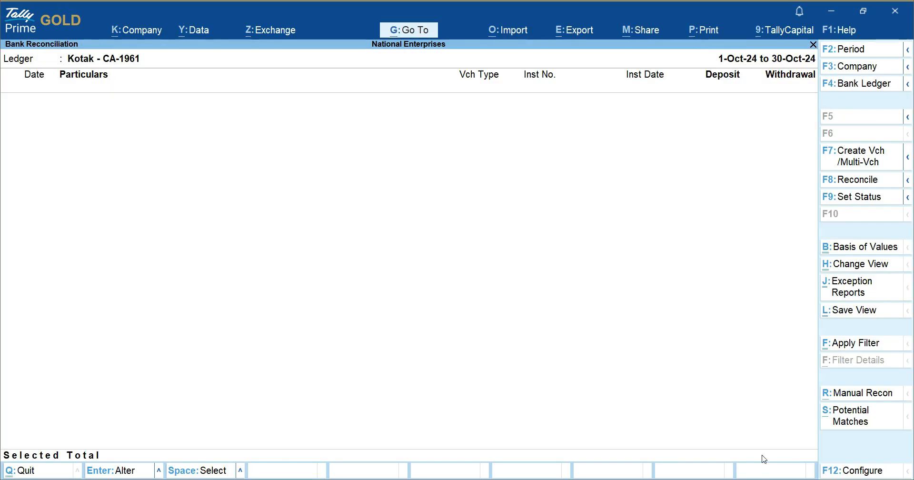
Return to the bank reconciliation summary and open the reconciled transactions of Kotak - CA-1961 for October
key(Escape)
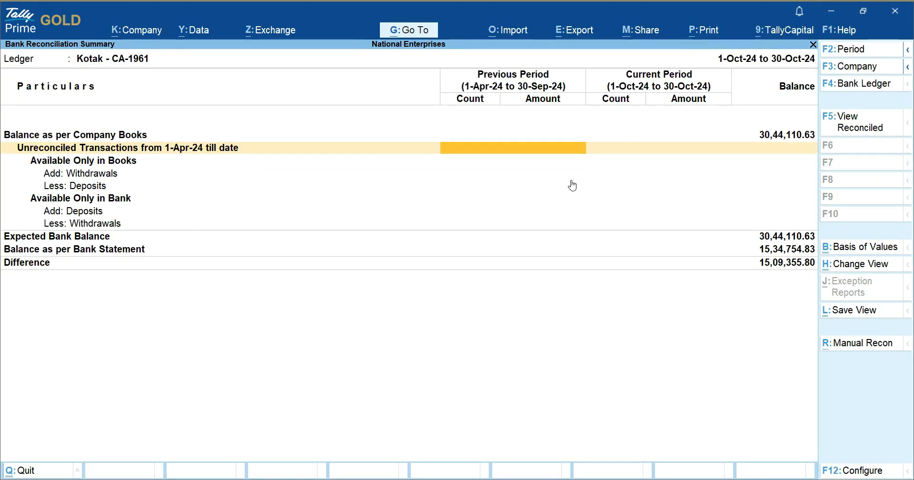
click(865, 127)
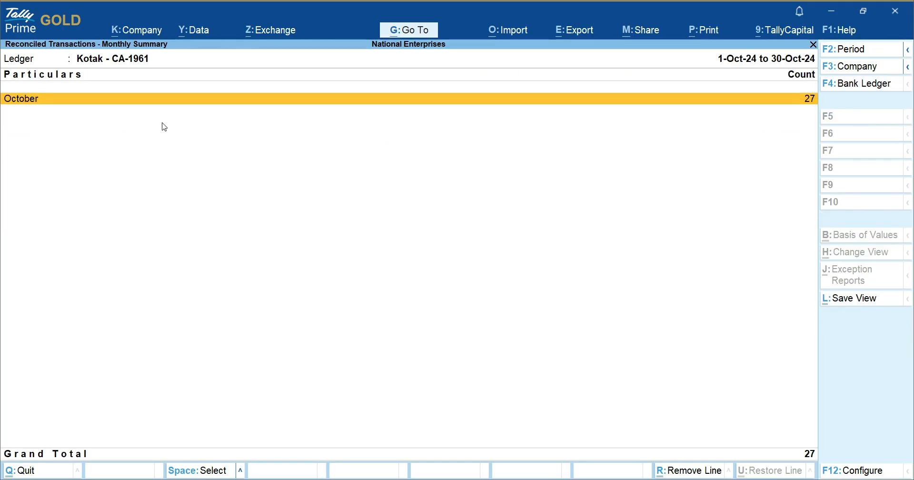
click(637, 102)
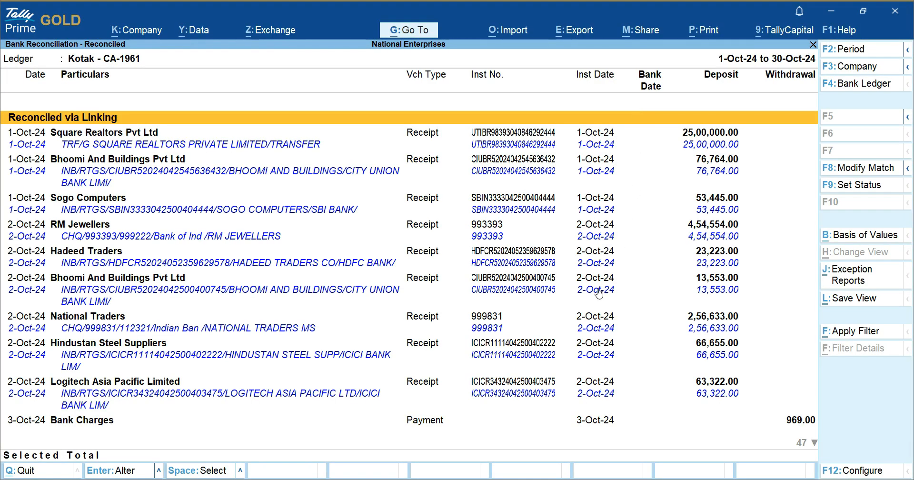
View the reconciliation info in the bank allocations of the Square Realtors Pvt Ltd receipt, and return to the reconciled transactions without changes
click(135, 135)
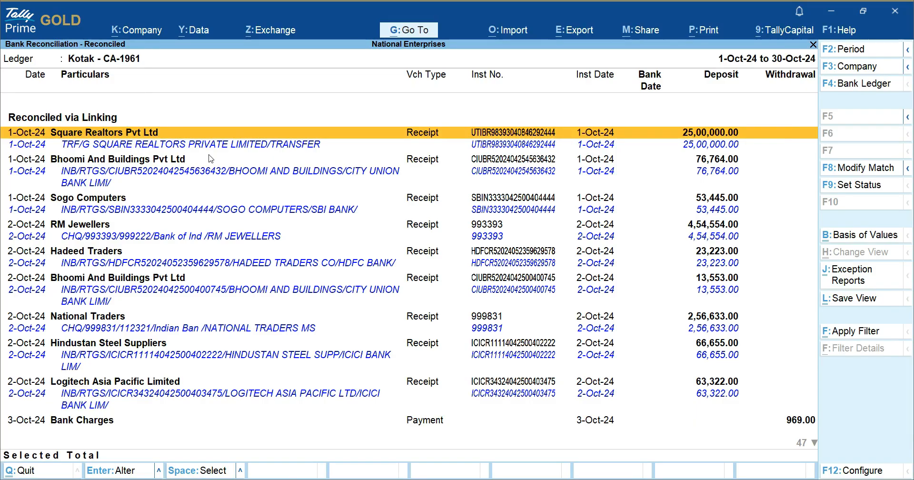
key(Return)
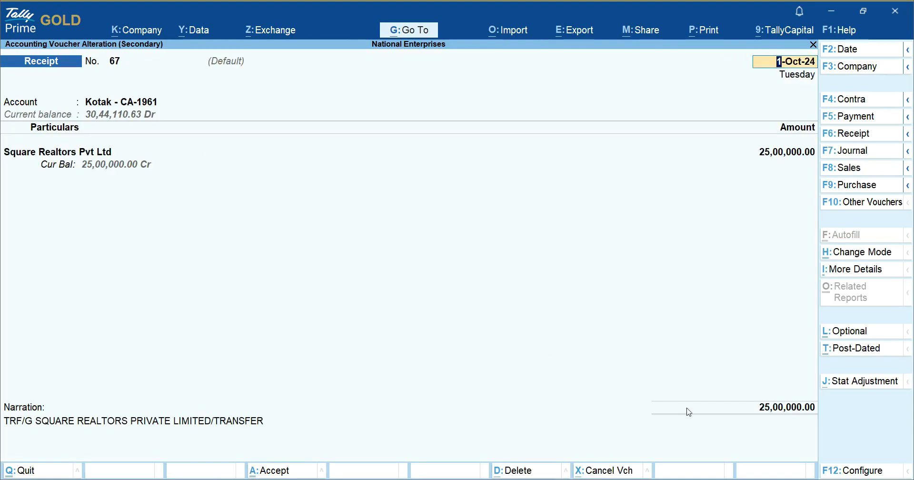
click(768, 409)
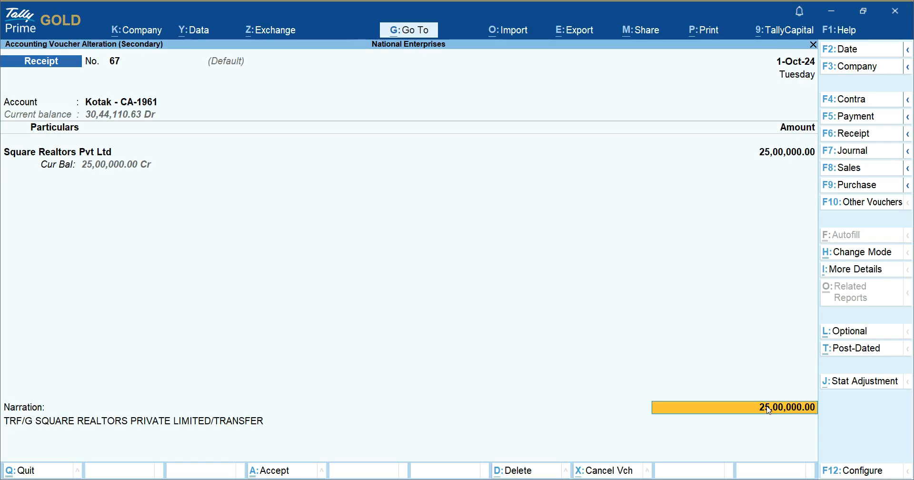
key(Return)
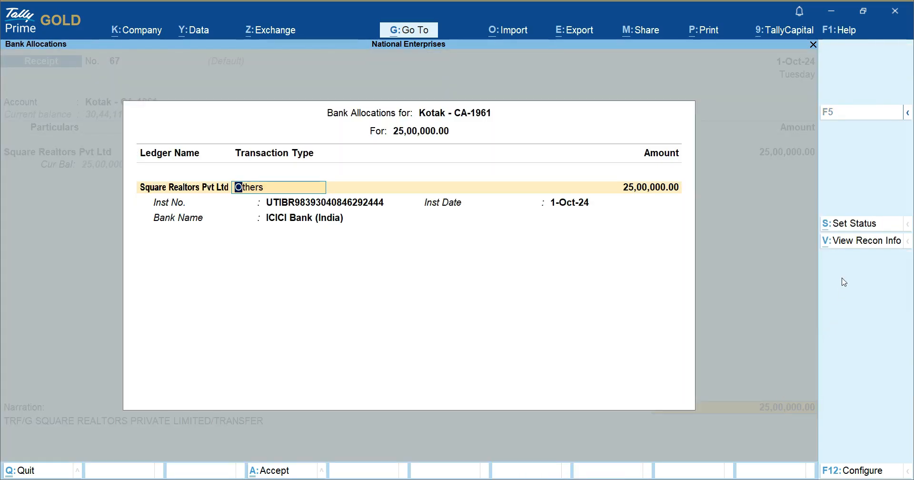
click(854, 241)
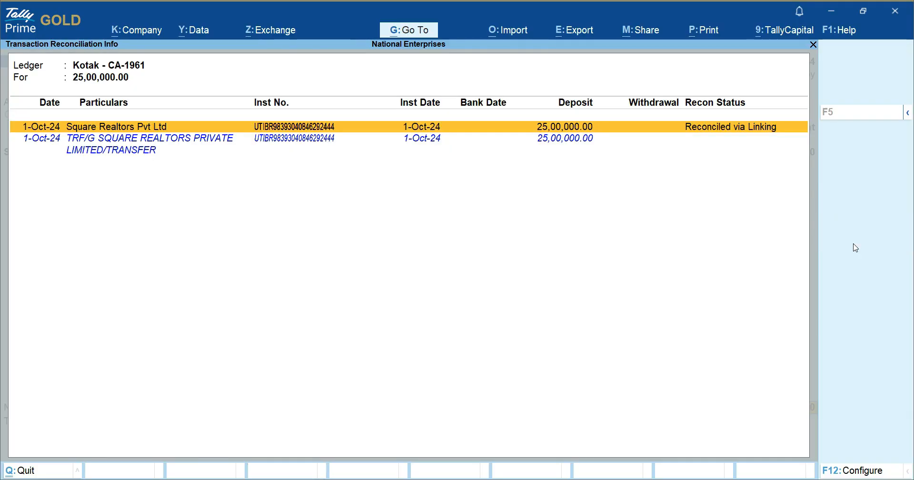
click(126, 153)
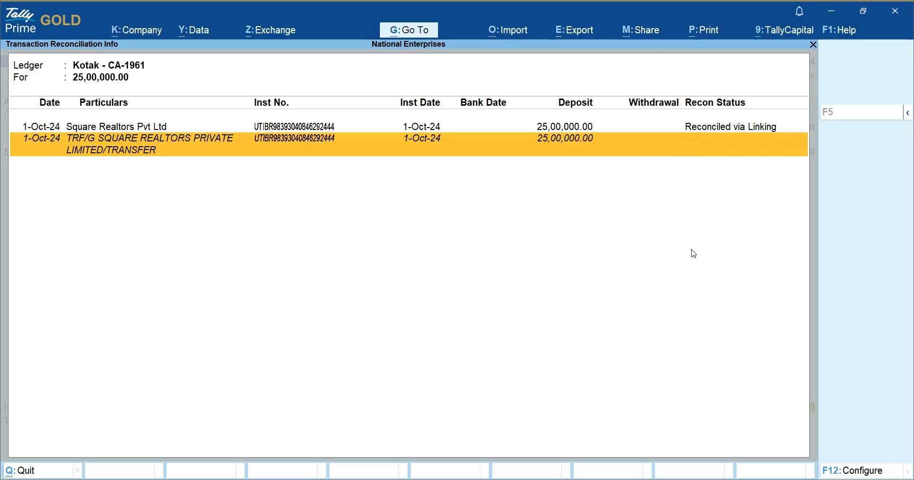
key(Return)
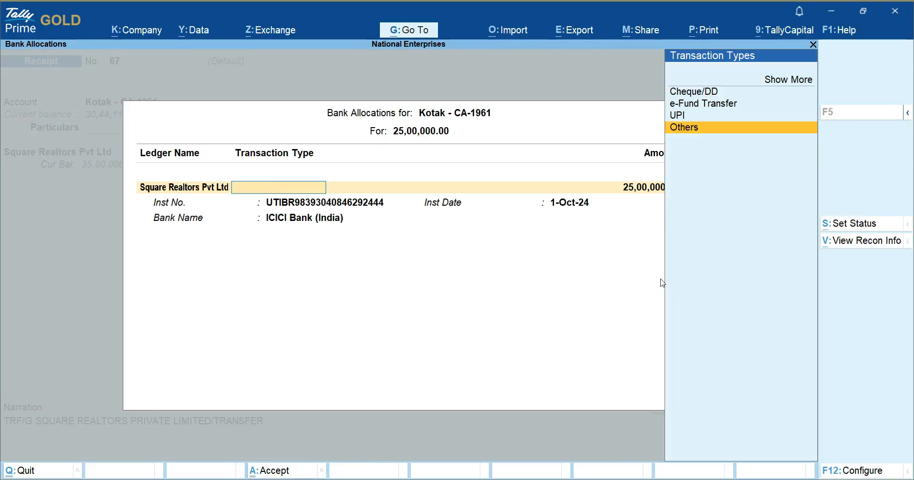
key(Escape)
key(y)
key(Escape)
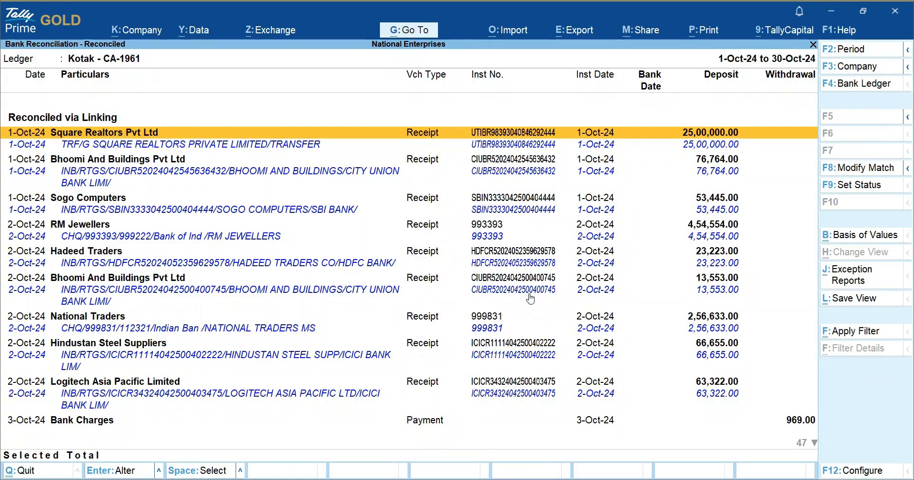
Open the consolidated Bank Charges payment dated 3-Oct-24 from the reconciled transactions
key(Down)
key(Down)
key(Down)
key(Down)
key(Down)
key(Down)
key(Down)
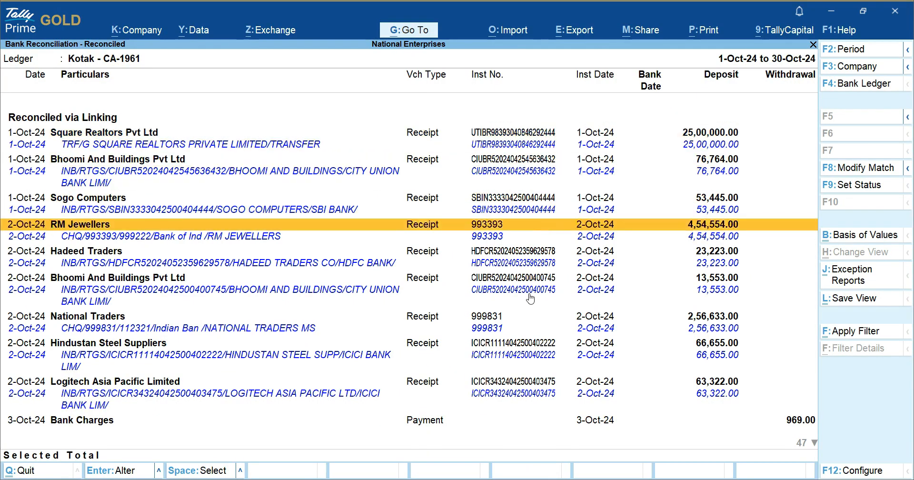
key(Down)
key(Down)
key(Down)
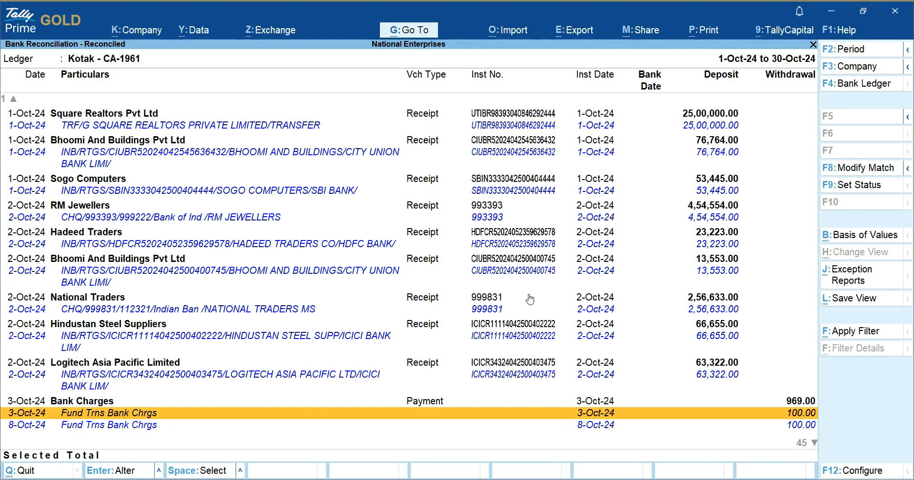
key(Up)
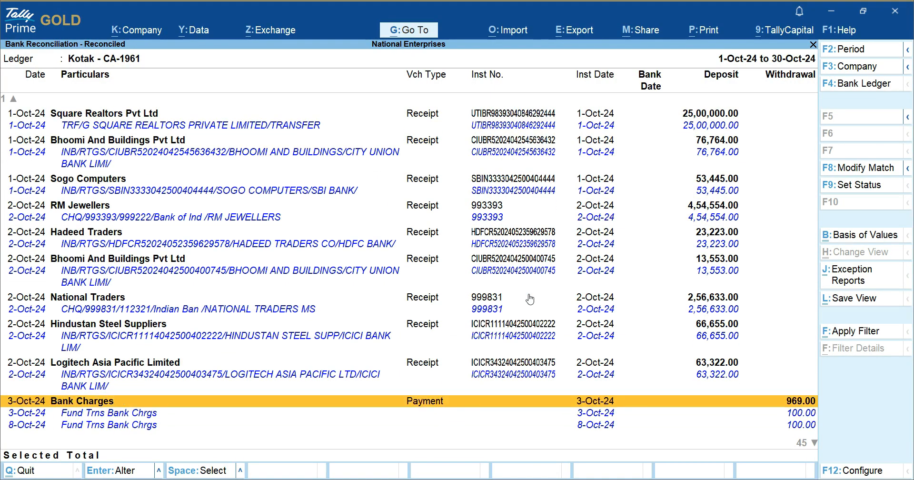
click(82, 405)
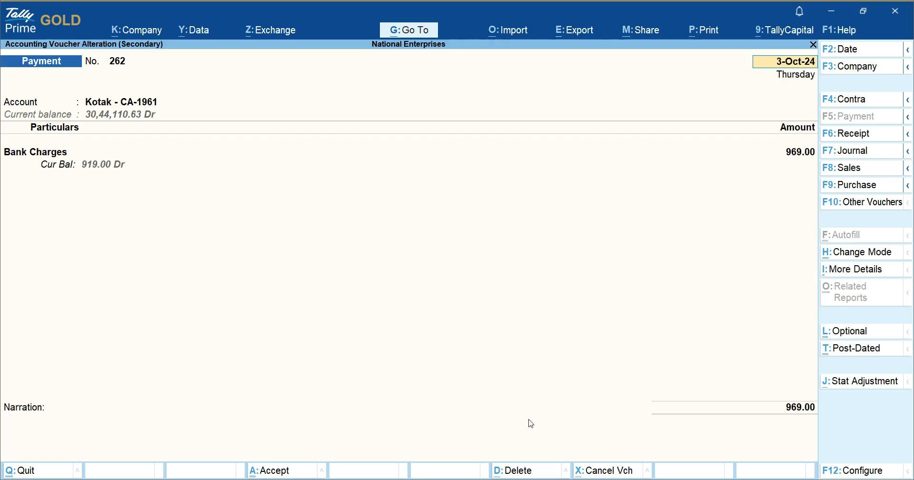
View the reconciliation info of the Bank Charges payment from its bank allocations to examine the linked bank entries
click(804, 410)
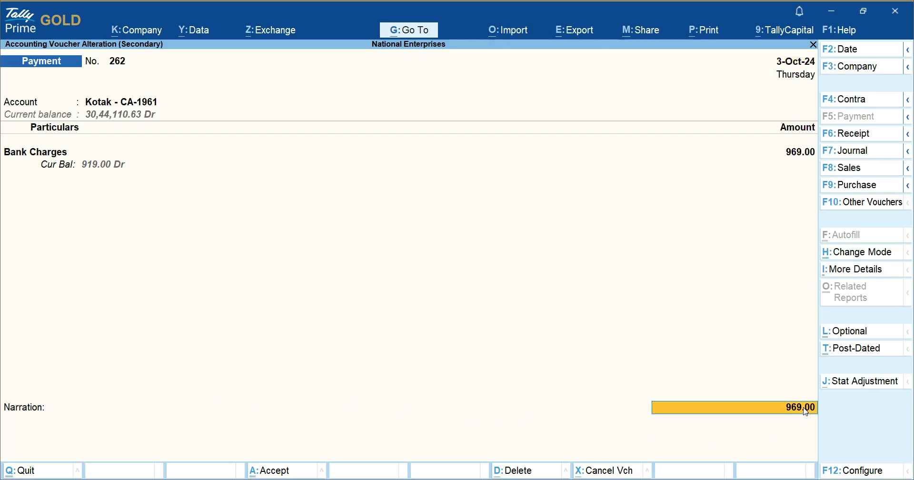
key(Return)
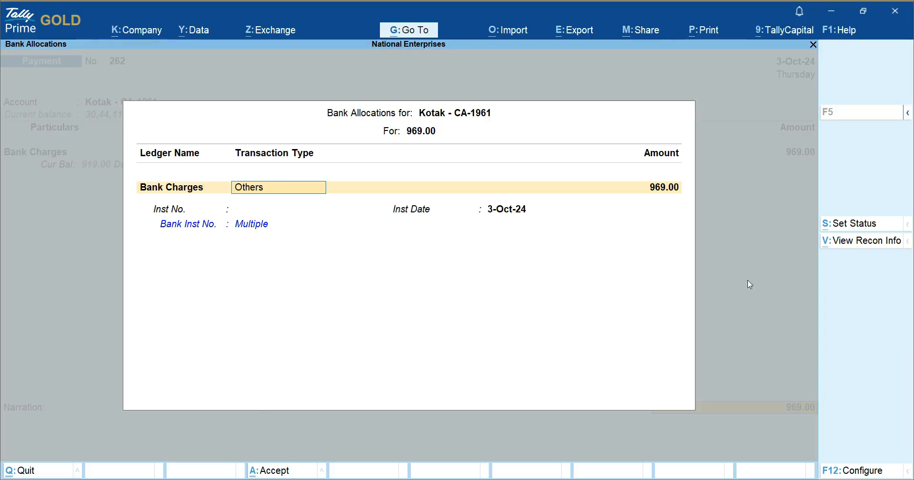
click(841, 244)
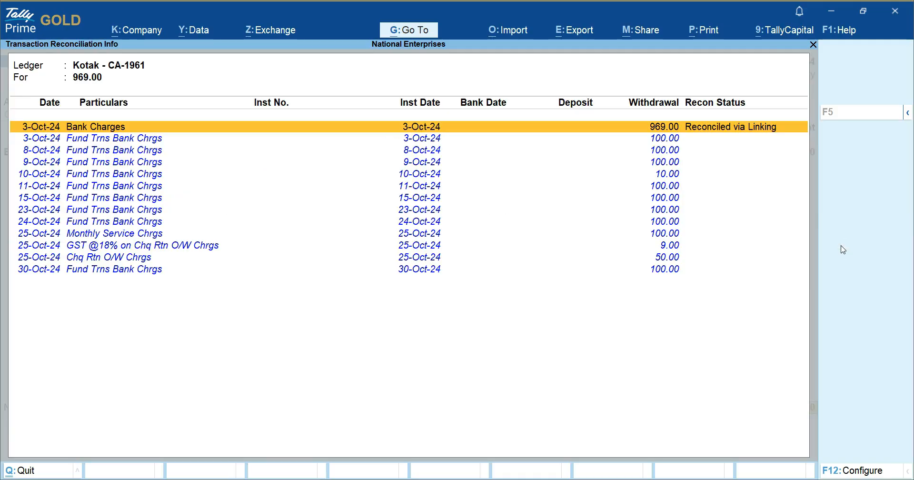